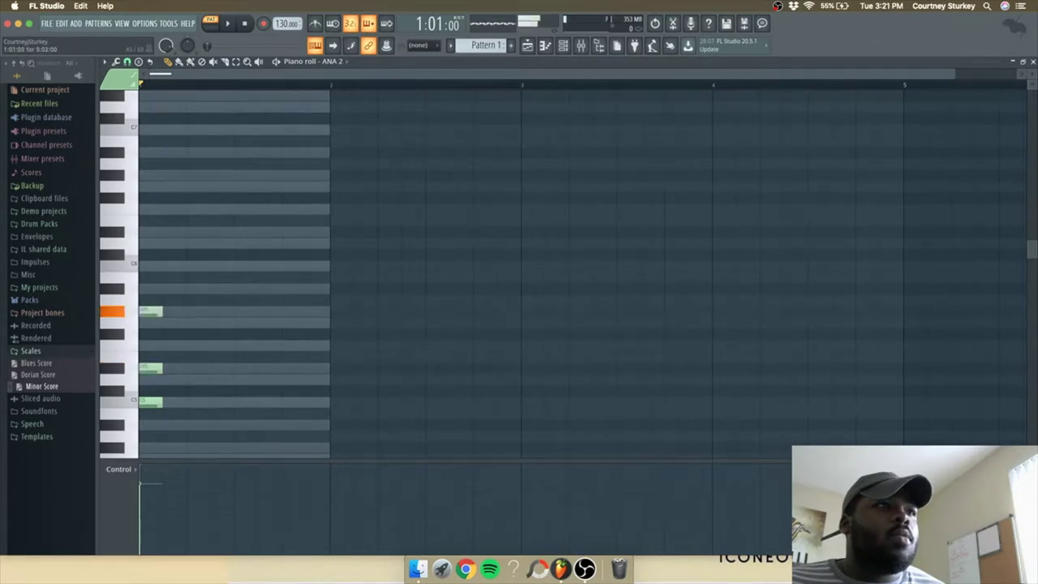
Set the top note of the first chord to G5 and add a G#5–C6–D#6 chord on beat 3 of bar 1.
{"action": "left_click", "coordinate": [172, 312]}
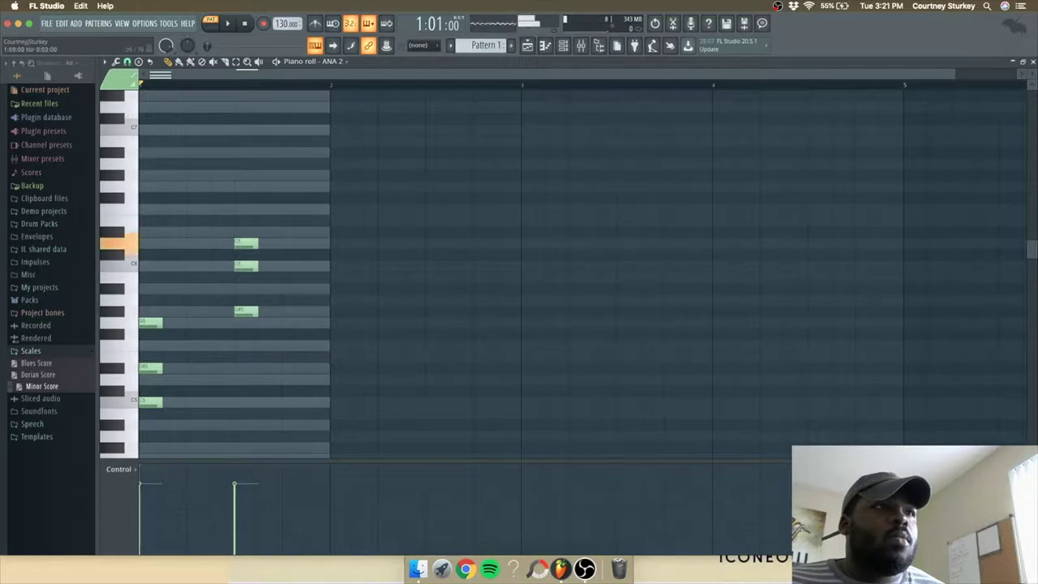
{"action": "double_click", "coordinate": [245, 243]}
{"action": "left_click", "coordinate": [588, 213]}
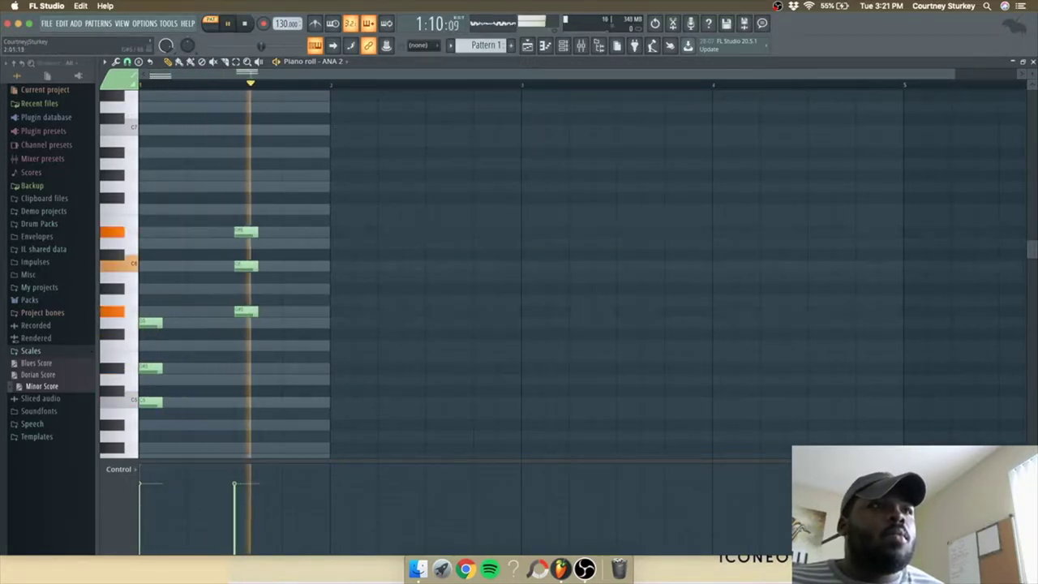
Add an A#4–D5–F5 chord at the start of bar 2 and play the pattern back.
{"action": "right_click", "coordinate": [365, 335]}
{"action": "key", "text": "space"}
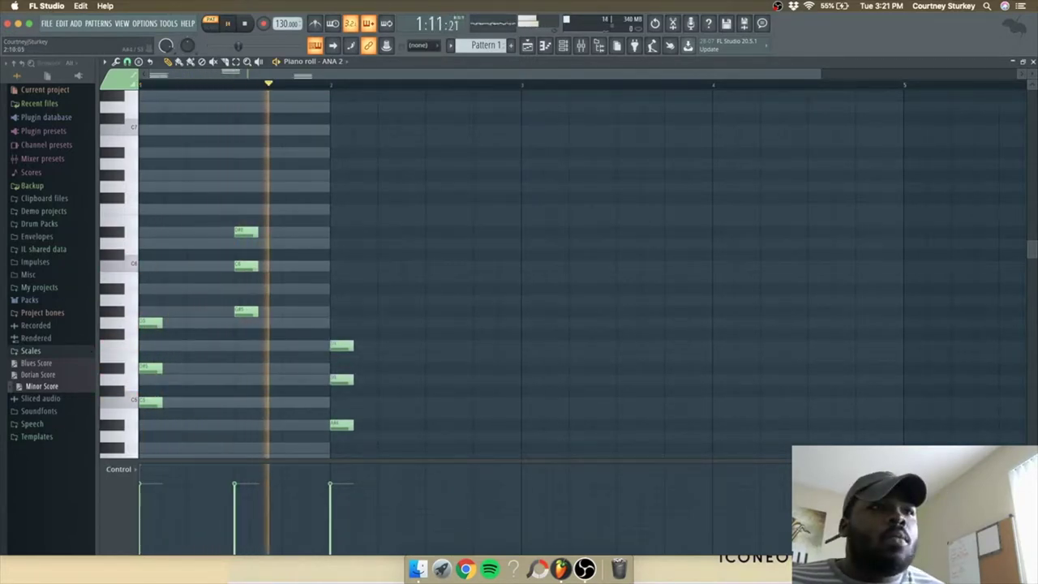
{"action": "key", "text": "space"}
{"action": "key", "text": "space"}
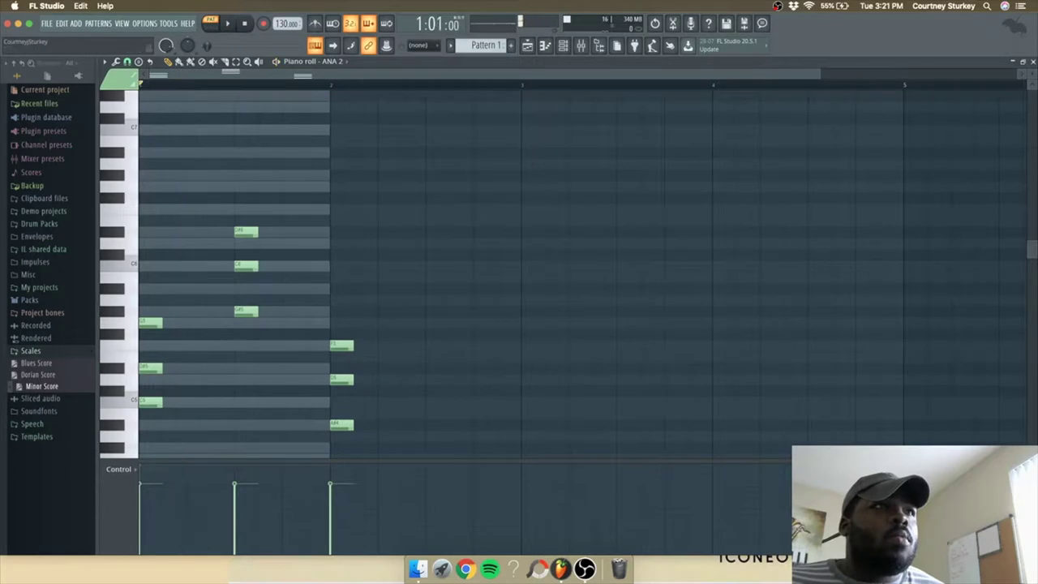
{"action": "key", "text": "space"}
{"action": "key", "text": "space"}
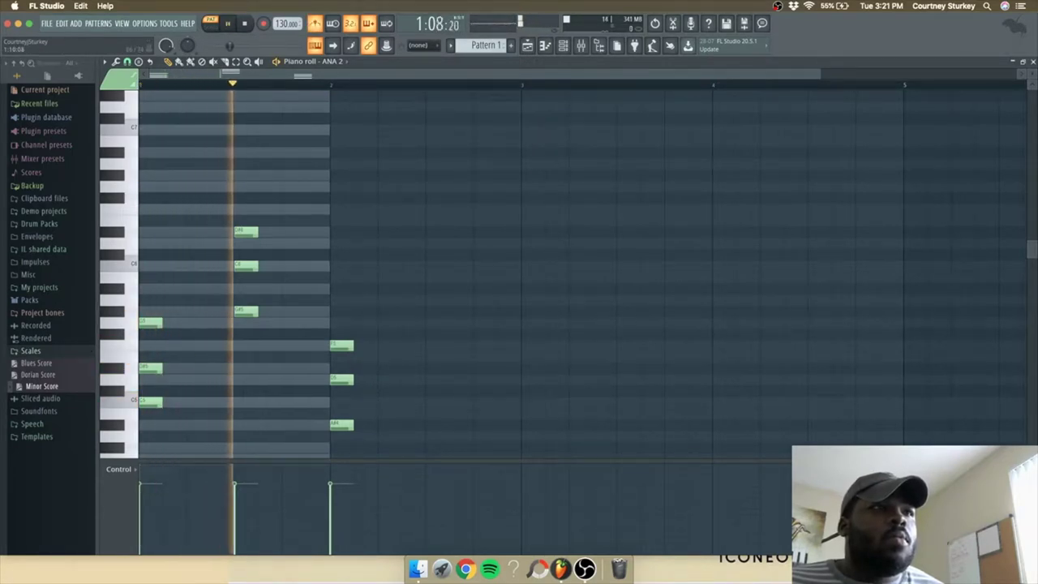
Move the G#5–C6–D#6 chord in bar 1 to beat 4 while the pattern plays.
{"action": "left_click_drag", "start_coordinate": [248, 217], "coordinate": [251, 362]}
{"action": "left_click_drag", "start_coordinate": [275, 272], "coordinate": [322, 272]}
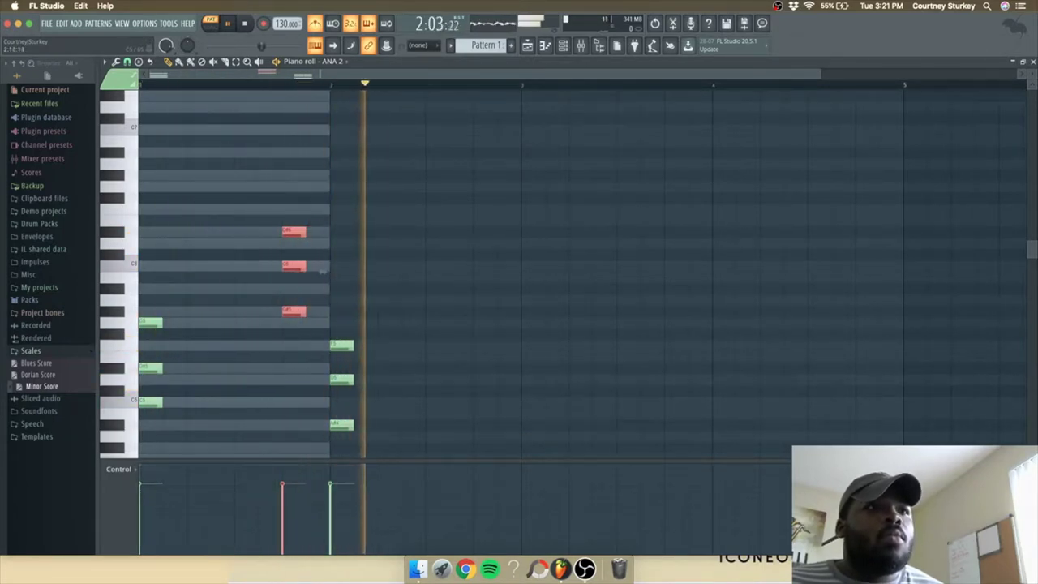
{"action": "key", "text": "space"}
Add a D#5–G5–A#5 chord on beat 3 of bar 2 and extend all chords legato, without any note in bar 3.
{"action": "left_click", "coordinate": [430, 425]}
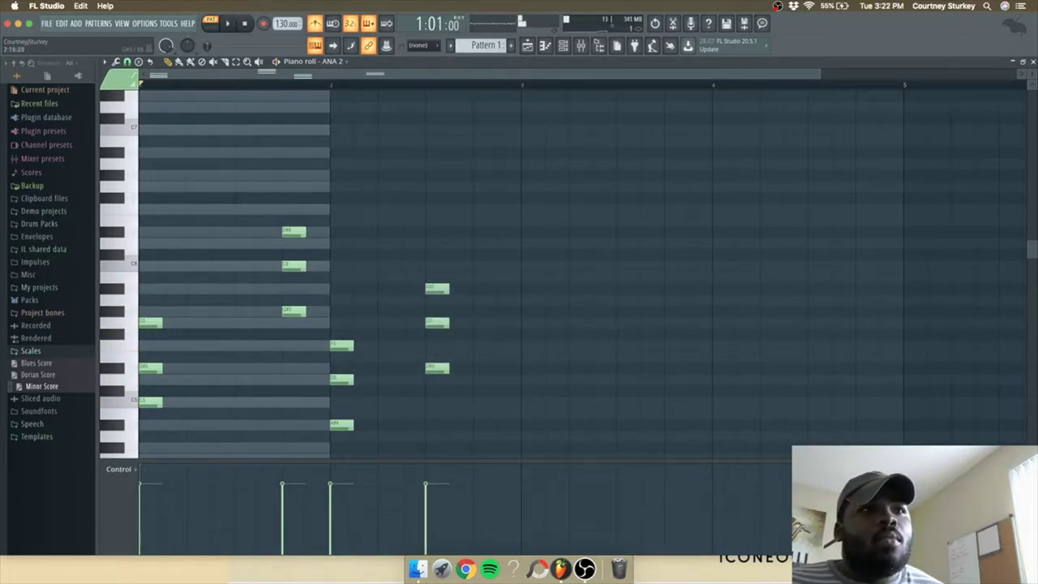
{"action": "key", "text": "ctrl+l"}
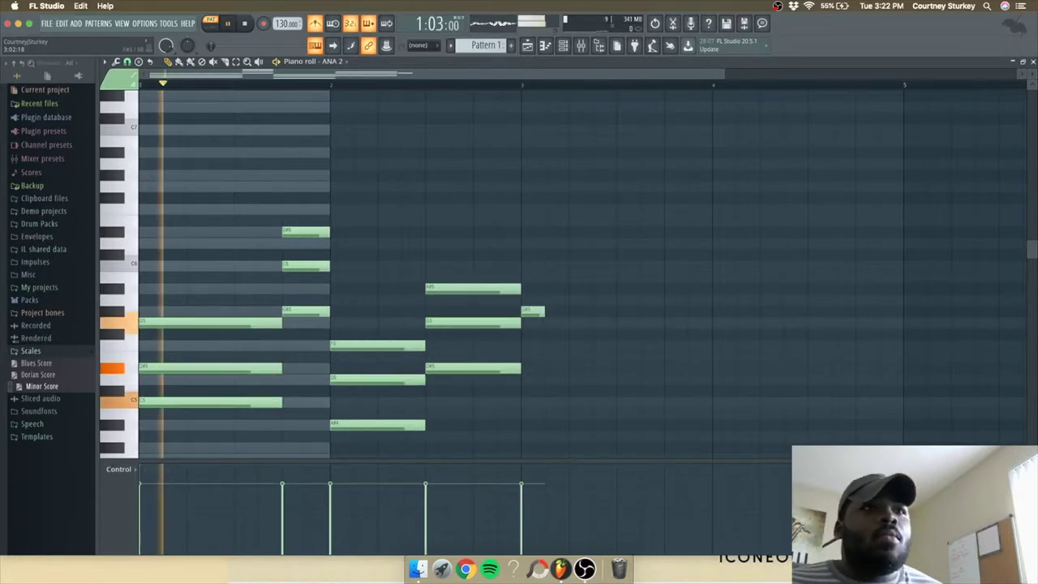
{"action": "right_click", "coordinate": [542, 312]}
Try the last chord in bar 2 as F5, G#5 and C6 and play it back.
{"action": "scroll", "coordinate": [474, 341], "scroll_direction": "down", "scroll_amount": 3}
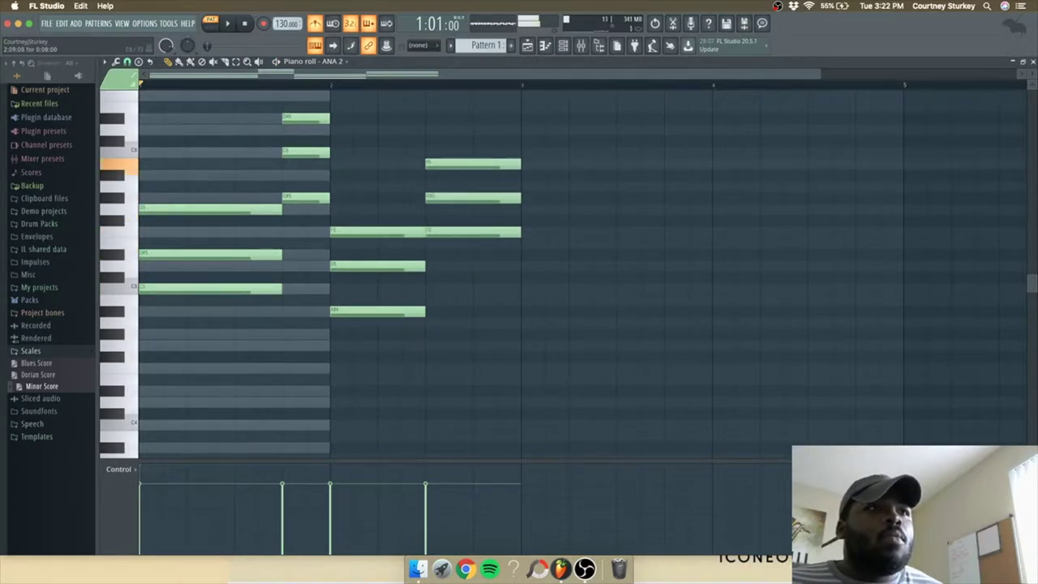
{"action": "right_click", "coordinate": [435, 197]}
{"action": "left_click", "coordinate": [435, 198]}
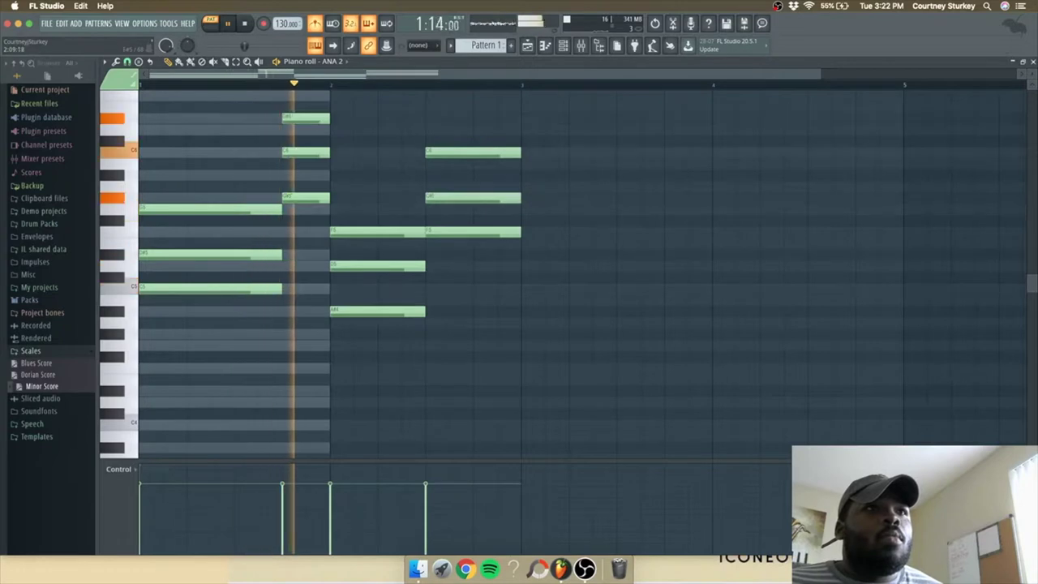
{"action": "right_click", "coordinate": [435, 232]}
{"action": "key", "text": "space"}
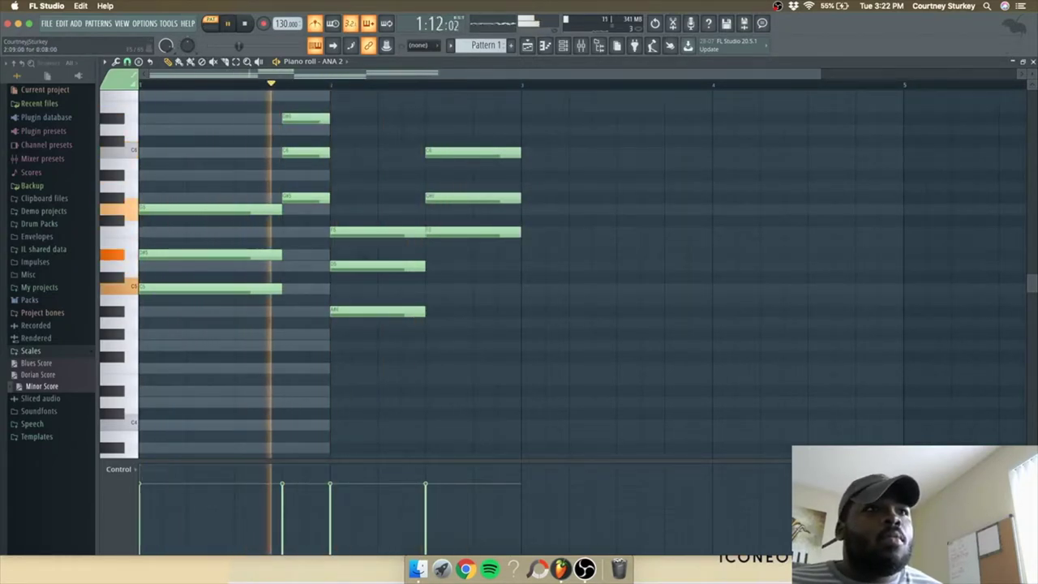
Try the last chord in bar 2 as G#4, C5 and D#5 and listen to it.
{"action": "left_click_drag", "start_coordinate": [537, 192], "coordinate": [511, 289]}
{"action": "key", "text": "space"}
{"action": "left_click", "coordinate": [537, 295], "text": "super"}
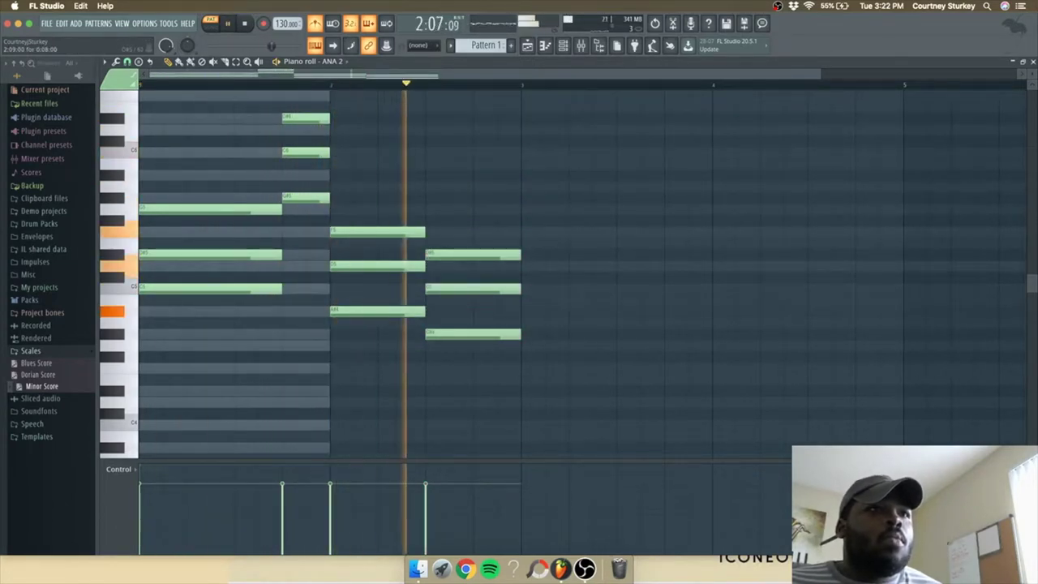
Re-voice the last chord in bar 2 as G4, A#4 and D5.
{"action": "left_click", "coordinate": [474, 334], "text": "super"}
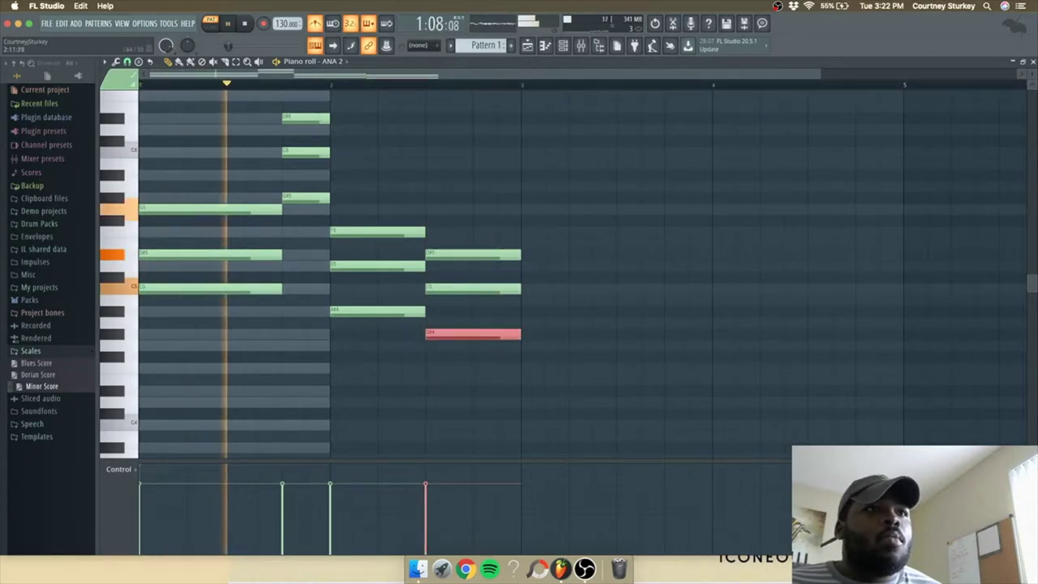
{"action": "key", "text": "space"}
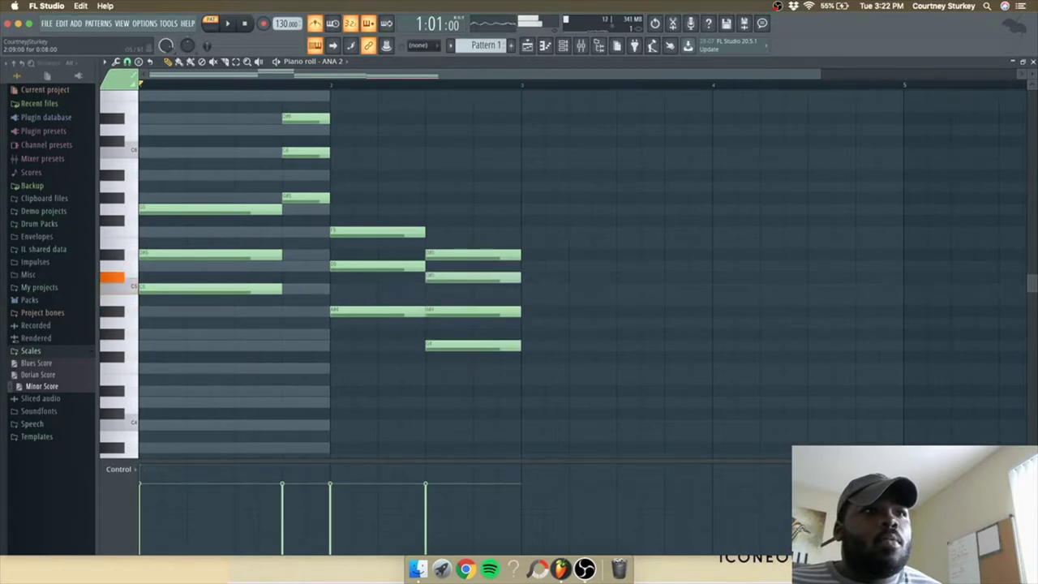
{"action": "right_click", "coordinate": [485, 255]}
{"action": "key", "text": "space"}
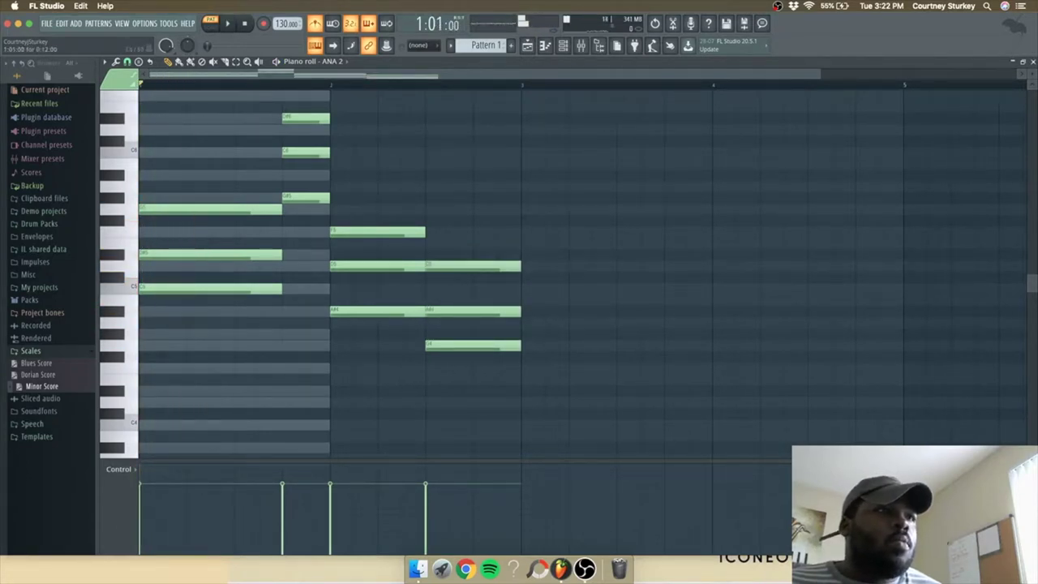
Add a D#4 bass note spanning the whole of bar 1 and play the pattern.
{"action": "key", "text": "space"}
{"action": "left_click_drag", "start_coordinate": [272, 402], "coordinate": [305, 391]}
{"action": "key", "text": "space"}
{"action": "key", "text": "space"}
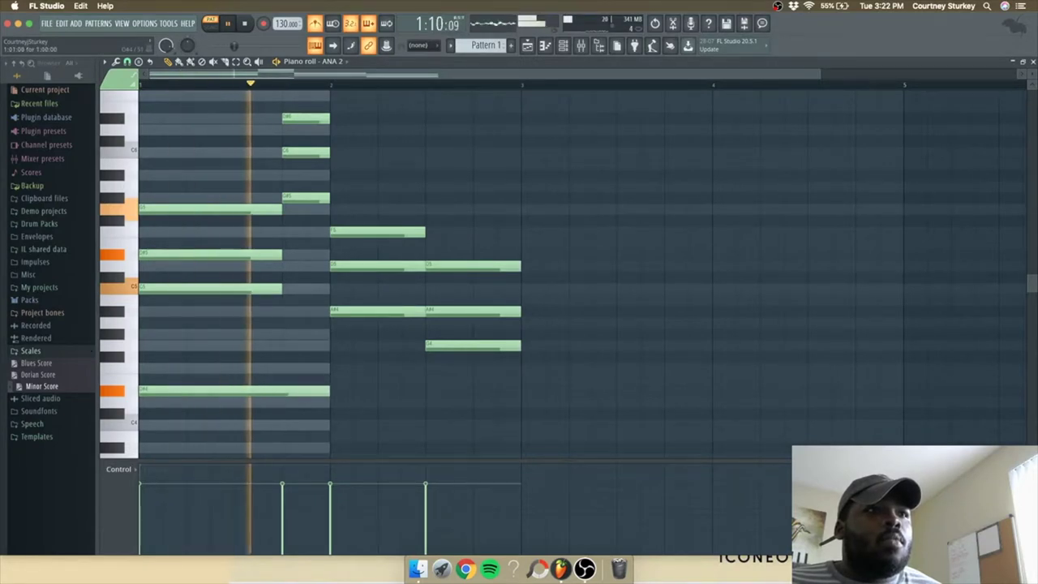
Try a D4 bass note under the first half of bar 2 and an A#3 note under the second half.
{"action": "key", "text": "super+z"}
{"action": "key", "text": "space"}
{"action": "key", "text": "space"}
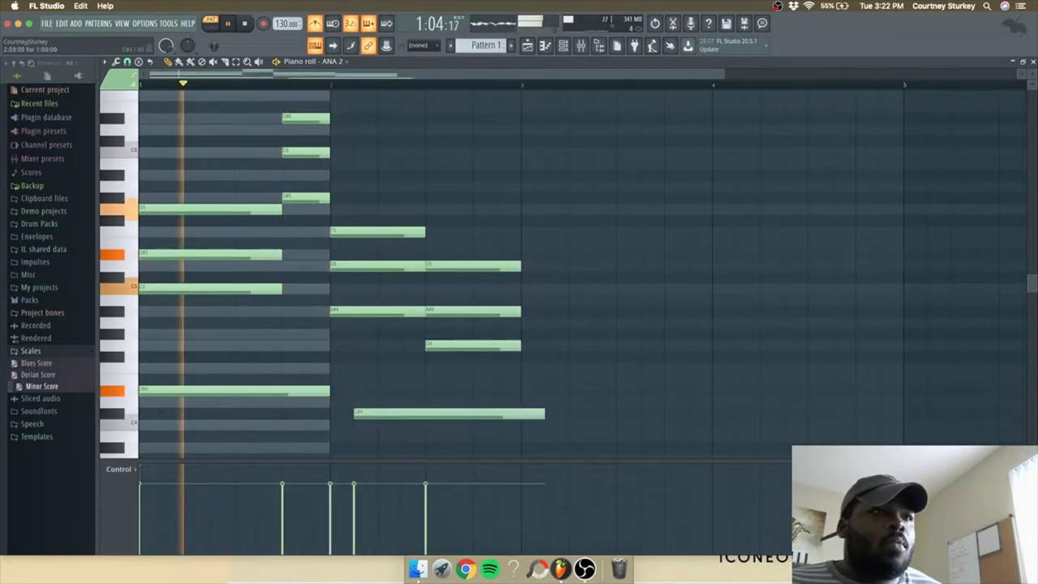
{"action": "key", "text": "super+z"}
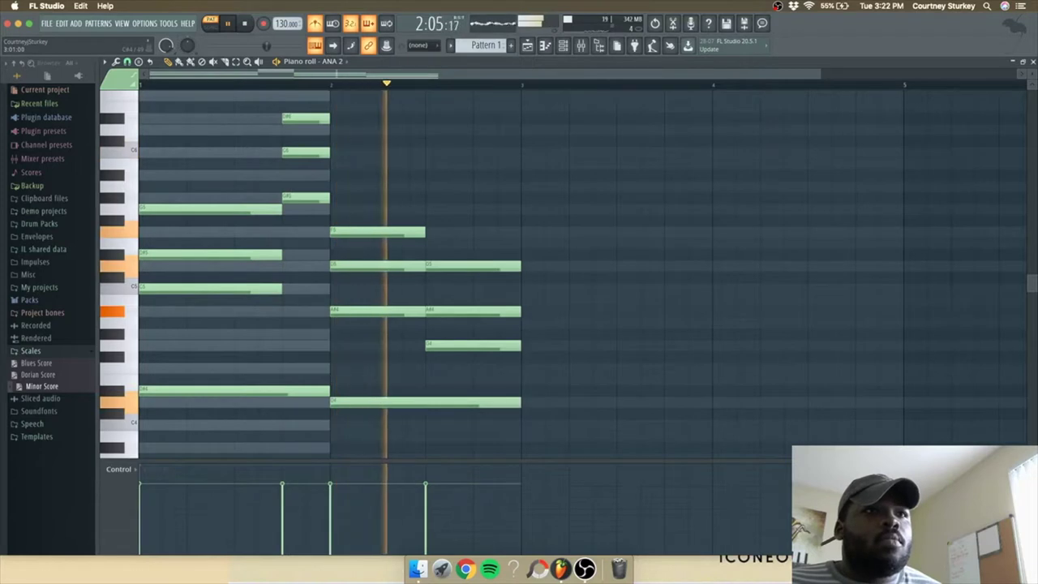
{"action": "left_click_drag", "start_coordinate": [519, 402], "coordinate": [438, 438]}
{"action": "left_click", "coordinate": [439, 425]}
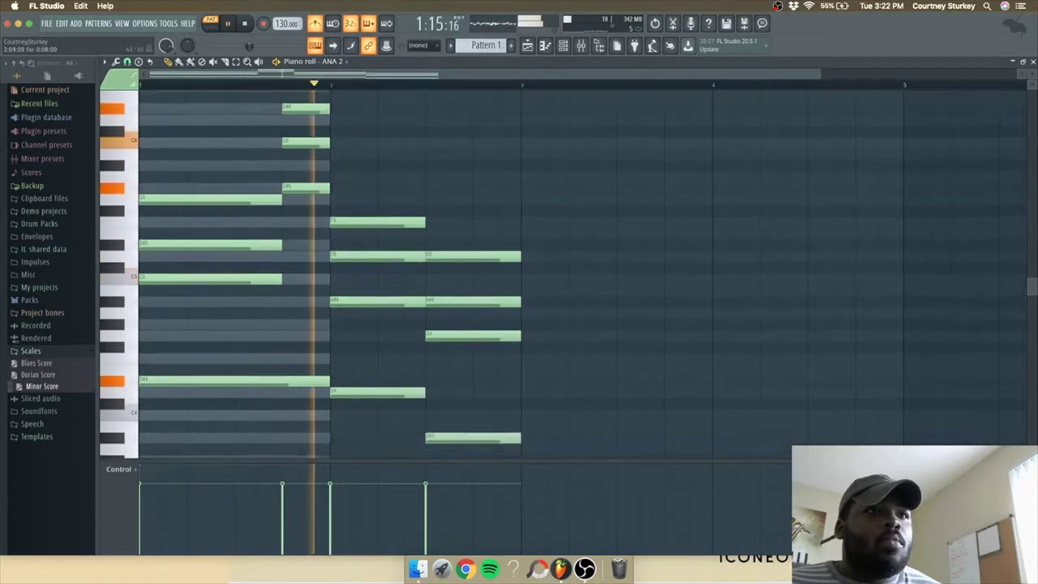
Change the bar 2 bass line to A#3 under the first chord and C4 under the second.
{"action": "key", "text": "space"}
{"action": "key", "text": "super+z"}
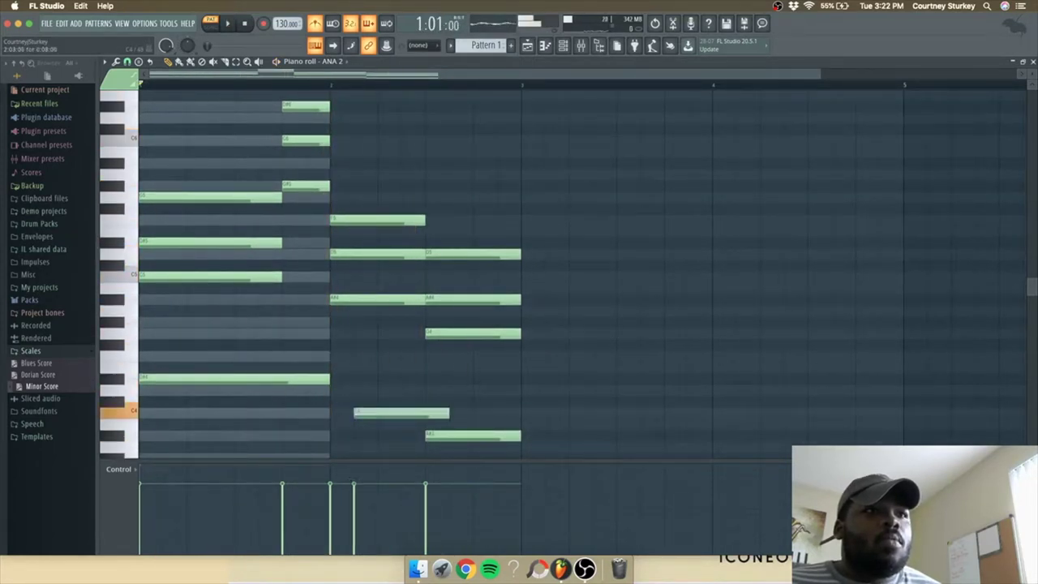
{"action": "key", "text": "space"}
{"action": "right_click", "coordinate": [461, 436]}
{"action": "left_click_drag", "start_coordinate": [461, 412], "coordinate": [437, 413]}
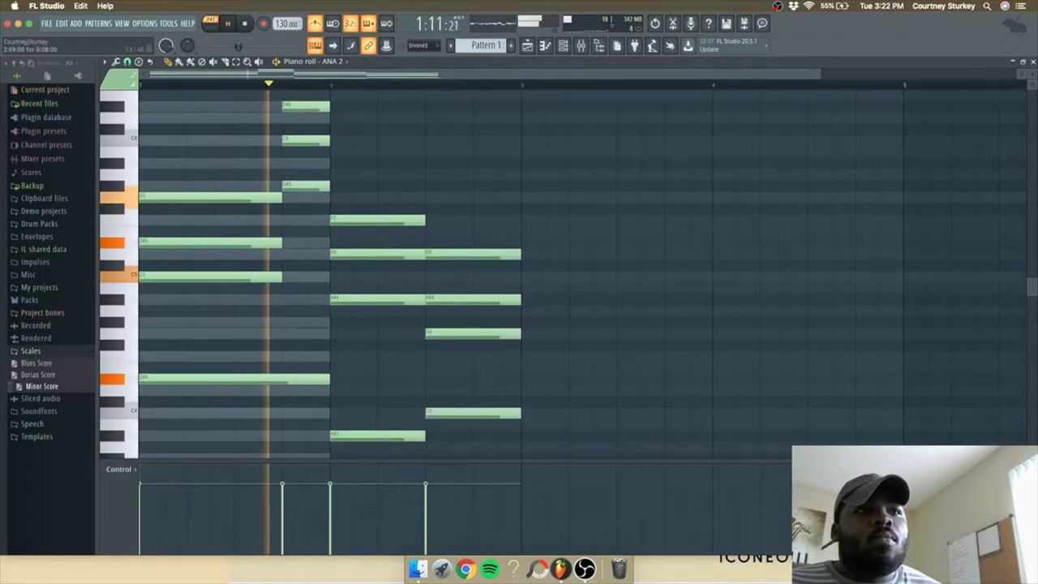
Try the last chord with a D#4 bass note and D#5 as its top note.
{"action": "scroll", "coordinate": [531, 390], "scroll_direction": "down", "scroll_amount": 2}
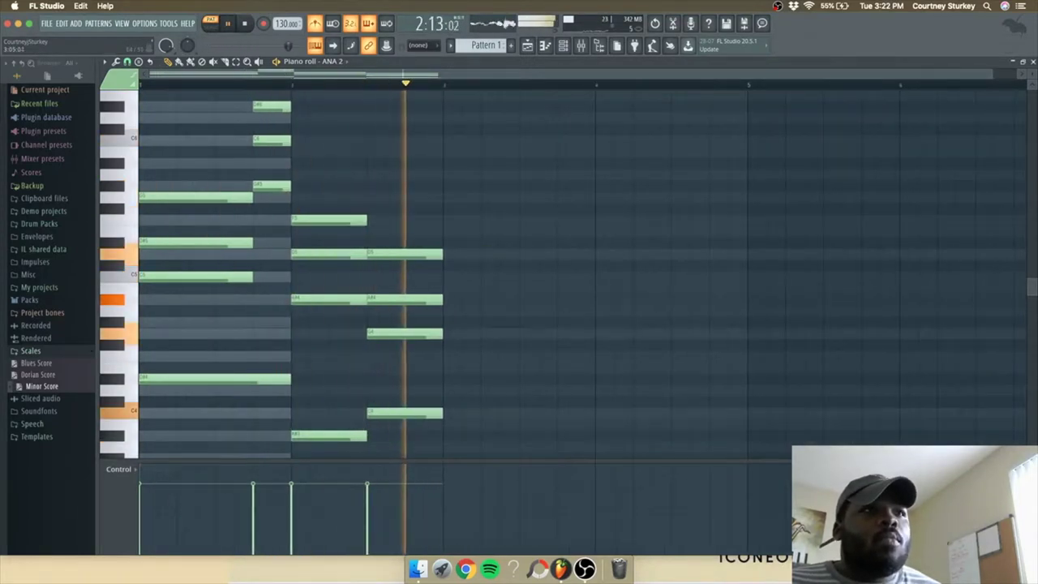
{"action": "left_click_drag", "start_coordinate": [394, 401], "coordinate": [378, 390]}
{"action": "right_click", "coordinate": [384, 413]}
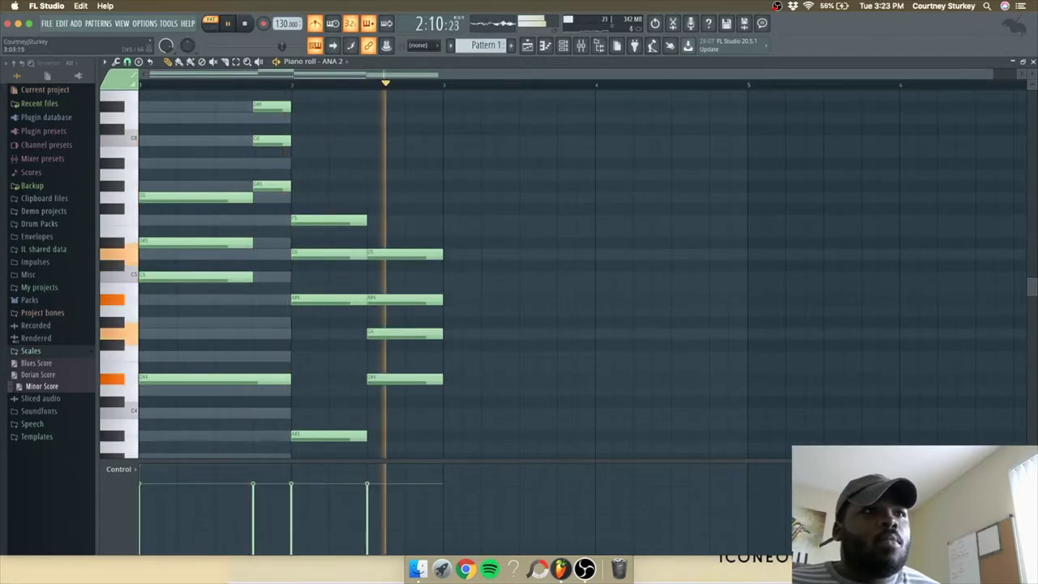
{"action": "right_click", "coordinate": [393, 254]}
{"action": "left_click", "coordinate": [393, 243]}
{"action": "left_click_drag", "start_coordinate": [394, 243], "coordinate": [374, 244]}
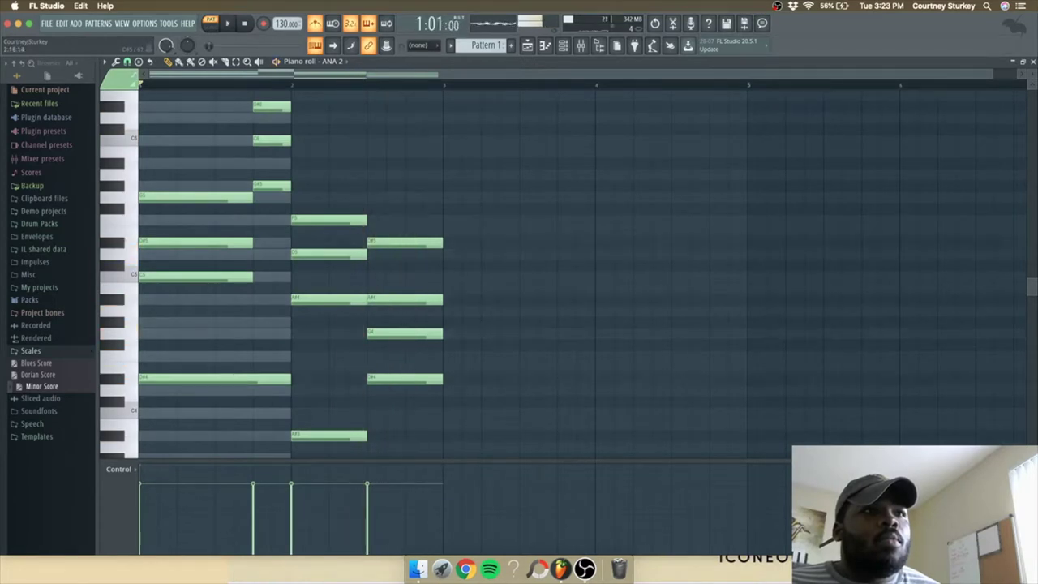
Remove the D#4 and D#5 notes from the last chord, keeping only G4 and A#4, and replay the pattern.
{"action": "right_click", "coordinate": [417, 333]}
{"action": "right_click", "coordinate": [418, 379]}
{"action": "right_click", "coordinate": [418, 299]}
{"action": "right_click", "coordinate": [418, 242]}
{"action": "key", "text": "space"}
{"action": "scroll", "coordinate": [421, 342], "scroll_direction": "down", "scroll_amount": 5}
{"action": "key", "text": "super+z"}
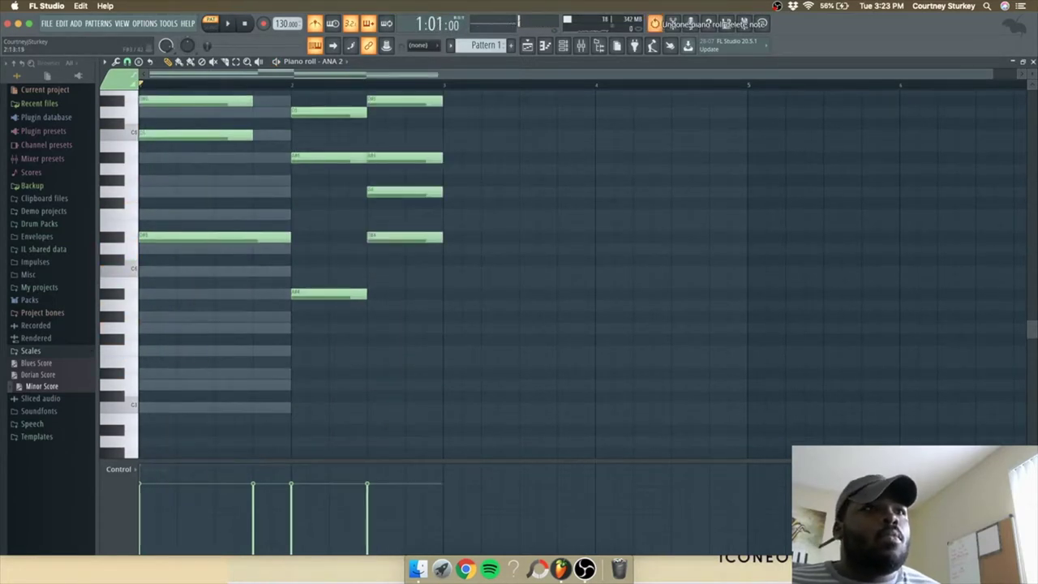
{"action": "scroll", "coordinate": [421, 343], "scroll_direction": "up", "scroll_amount": 4}
{"action": "key", "text": "space"}
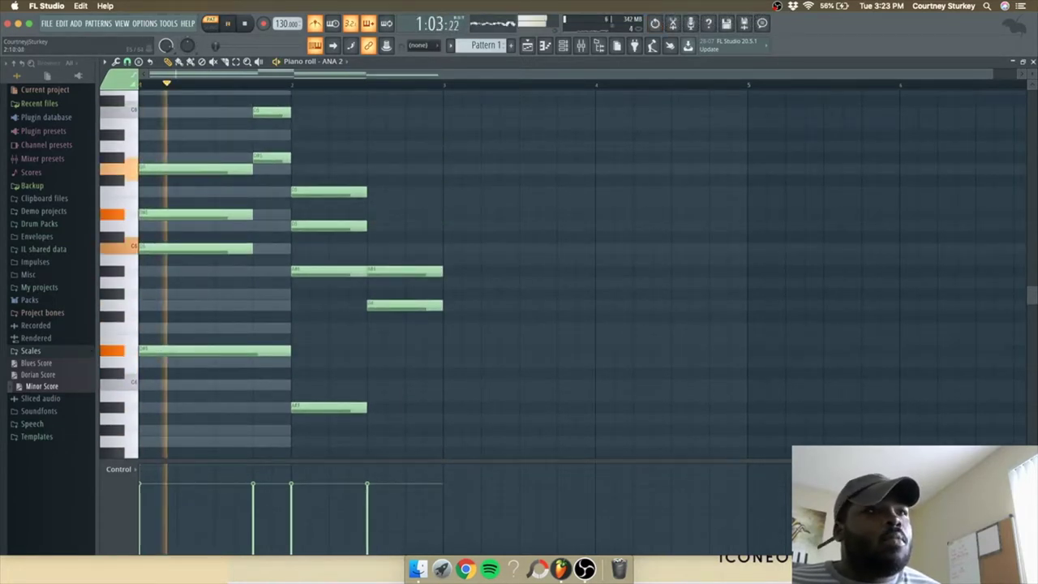
Add D5 as the top note of the last chord in bar 2.
{"action": "left_click", "coordinate": [414, 202]}
{"action": "left_click_drag", "start_coordinate": [415, 202], "coordinate": [414, 237]}
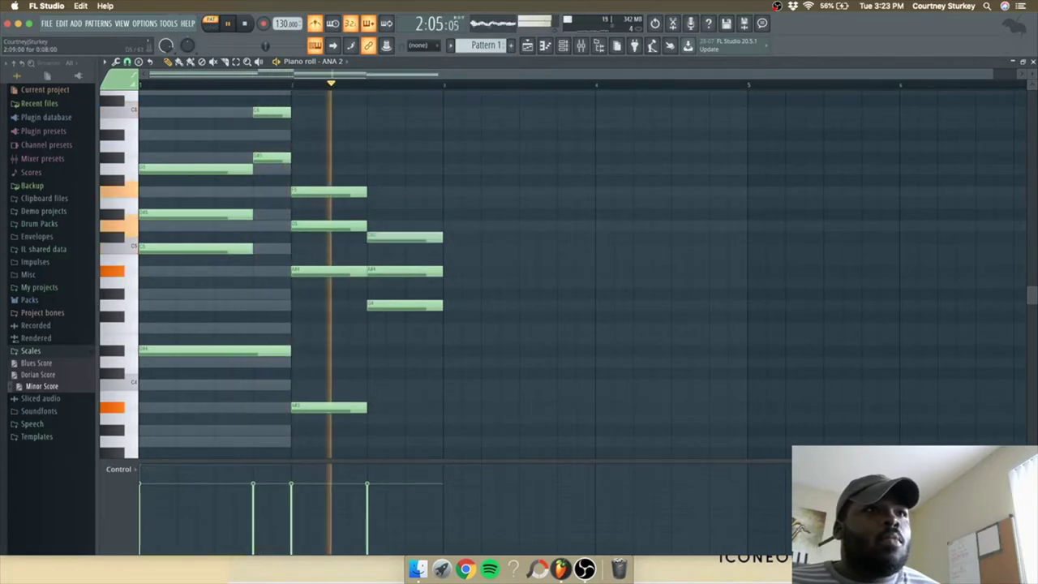
{"action": "key", "text": "super+z"}
{"action": "key", "text": "space"}
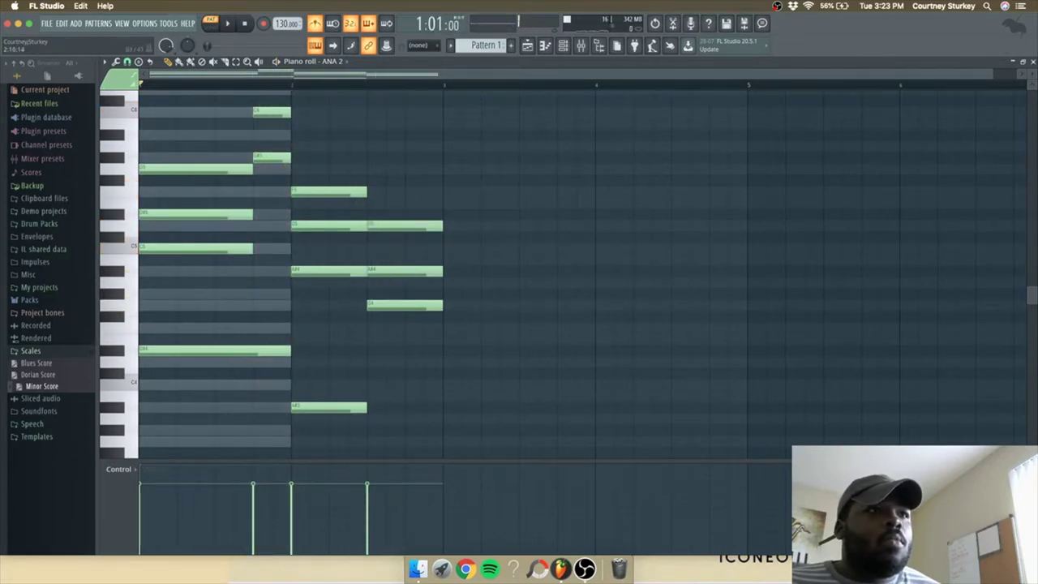
Add a G3 bass note under the last chord in bar 2 and play the progression.
{"action": "scroll", "coordinate": [568, 268], "scroll_direction": "down", "scroll_amount": 5}
{"action": "key", "text": "space"}
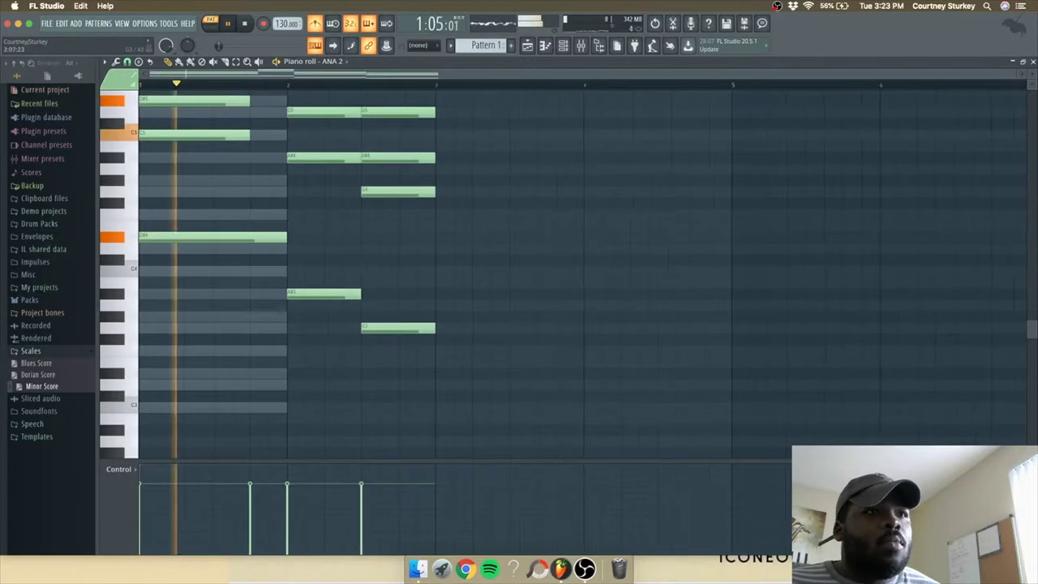
{"action": "scroll", "coordinate": [568, 268], "scroll_direction": "up", "scroll_amount": 5}
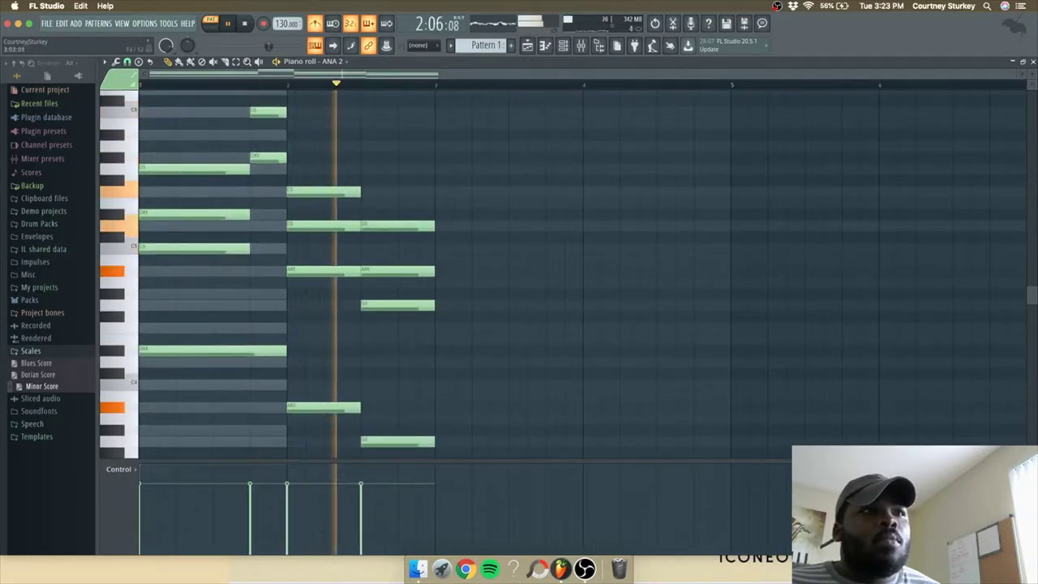
{"action": "key", "text": "space"}
Duplicate the two-bar chord progression into bars 3 and 4 and play it back.
{"action": "key", "text": "super+b"}
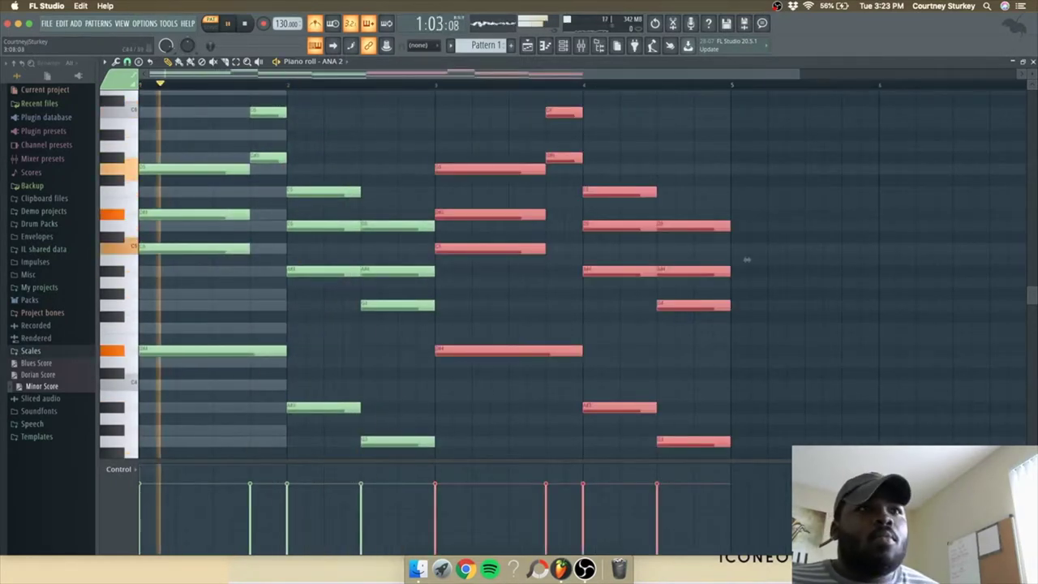
{"action": "left_click", "coordinate": [747, 260], "text": "super"}
{"action": "key", "text": "space"}
{"action": "key", "text": "space"}
Try a half-bar F6 melody note above the first chord in bar 1 and listen to its placement.
{"action": "scroll", "coordinate": [520, 259], "scroll_direction": "up", "scroll_amount": 6}
{"action": "key", "text": "space"}
{"action": "key", "text": "space"}
{"action": "key", "text": "space"}
{"action": "left_click", "coordinate": [194, 197]}
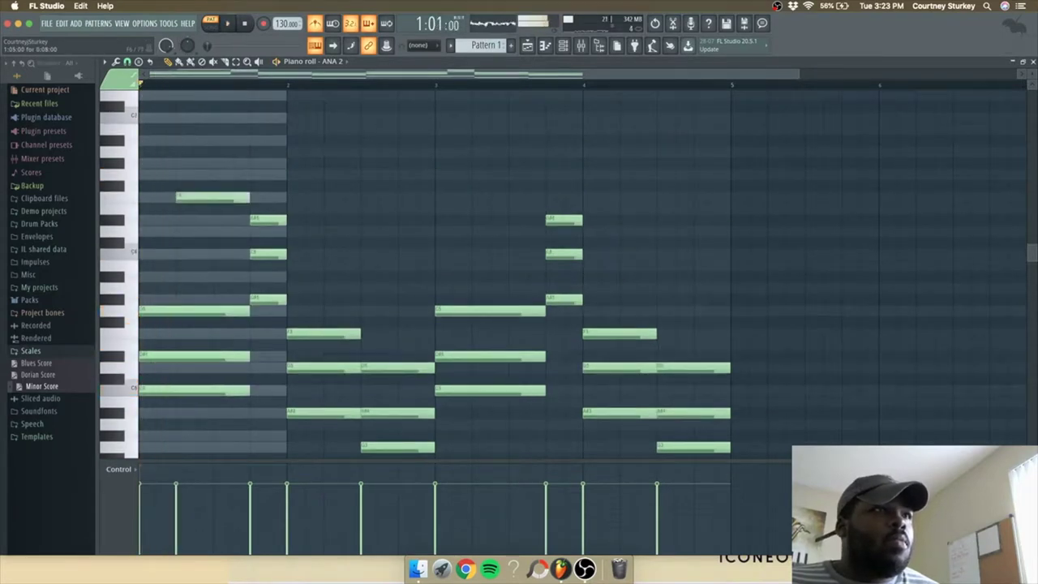
{"action": "key", "text": "space"}
{"action": "key", "text": "space"}
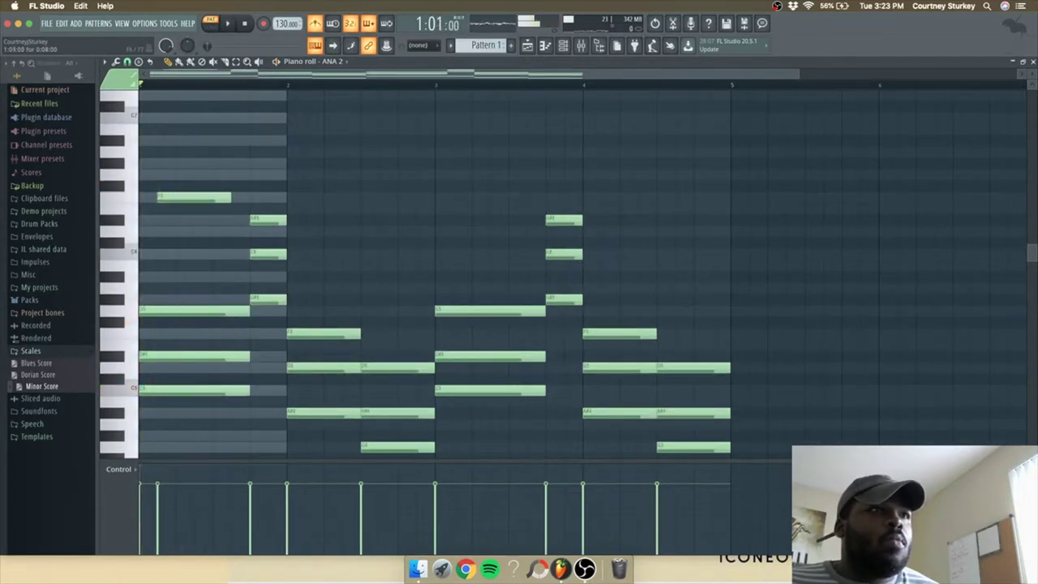
{"action": "key", "text": "space"}
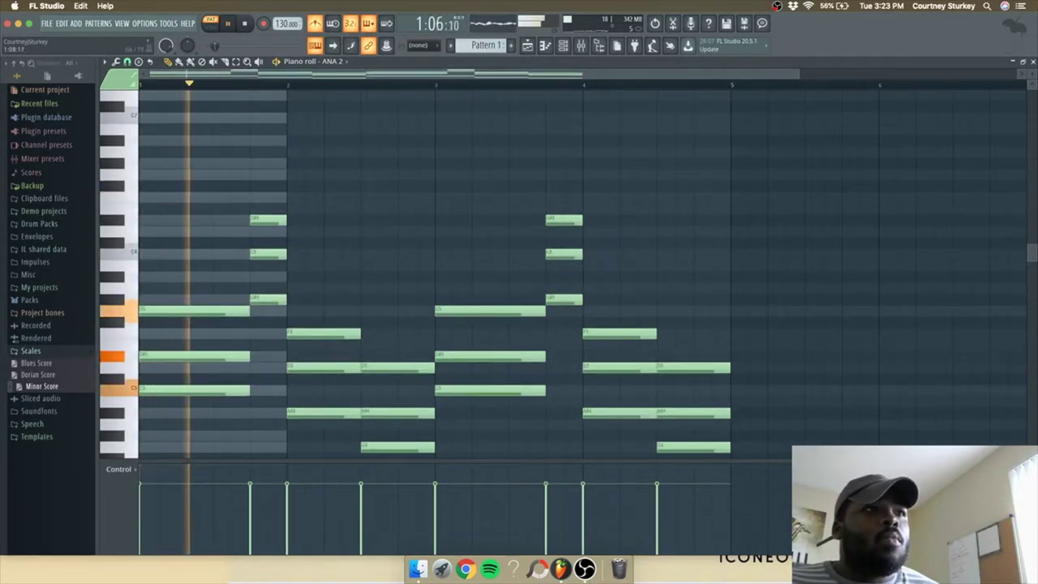
Add short two-step melody notes: G6 at step 11 of bar 1 and F6 at step 7 of bar 2.
{"action": "left_click", "coordinate": [223, 174]}
{"action": "key", "text": "space"}
{"action": "right_click", "coordinate": [222, 174]}
{"action": "key", "text": "space"}
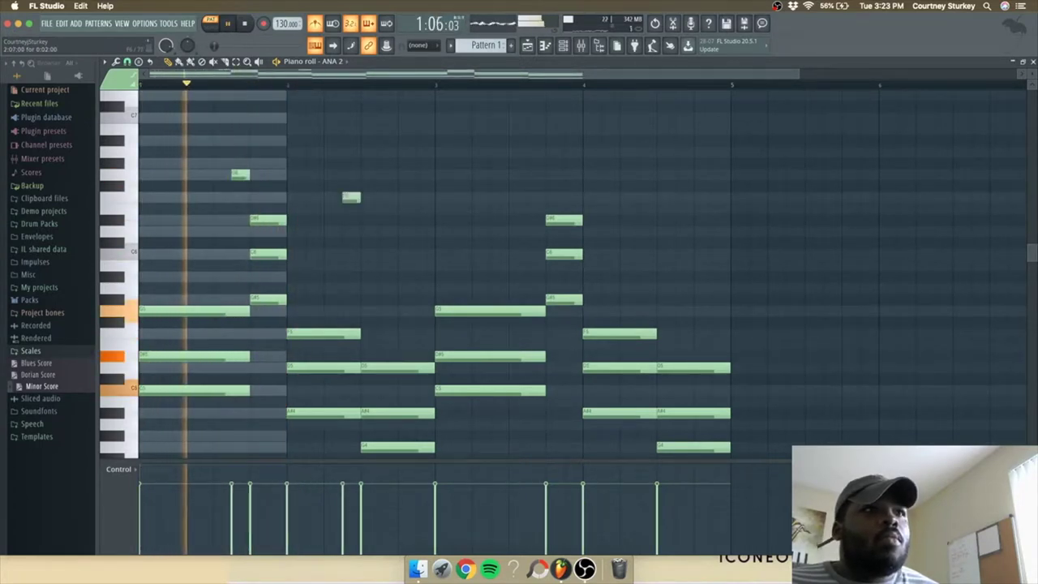
Shift the bar 2 F6 melody note to step 5, and add short D6 and C6 notes at steps 9 and 13.
{"action": "left_click", "coordinate": [332, 197]}
{"action": "left_click", "coordinate": [365, 231]}
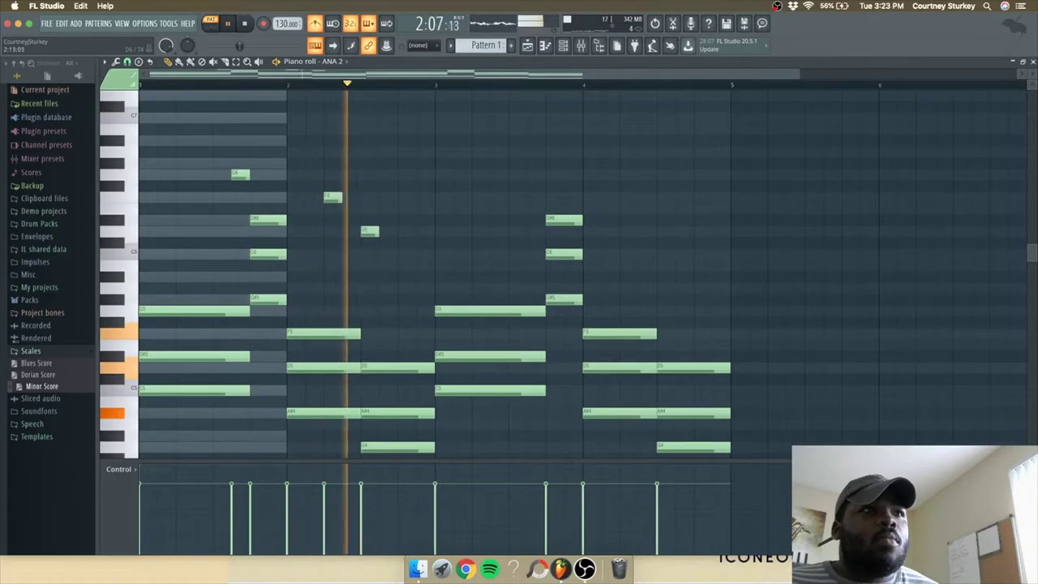
{"action": "left_click", "coordinate": [403, 242]}
{"action": "left_click", "coordinate": [403, 254]}
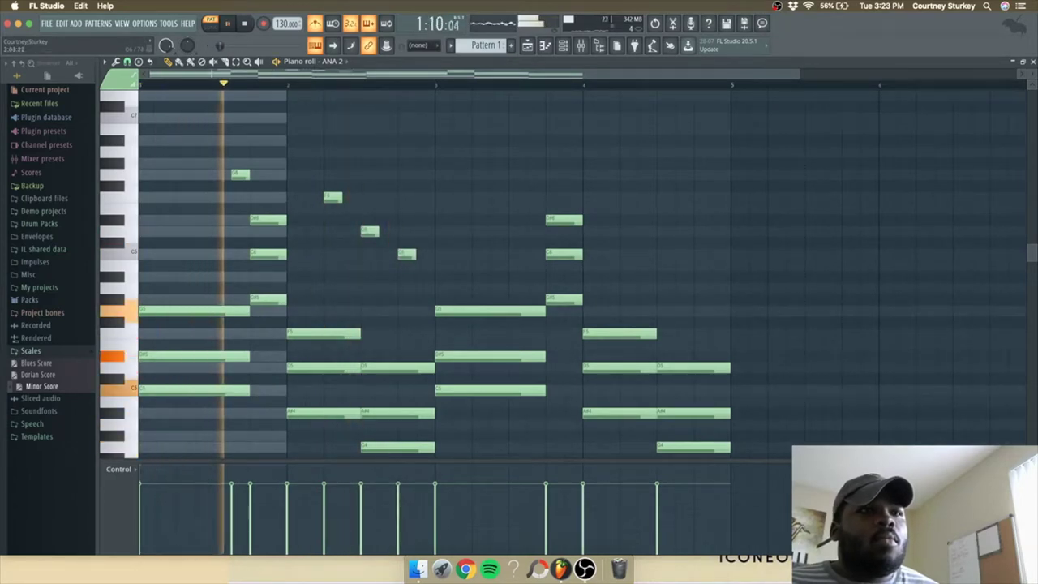
Replace the notes in bars 3 and 4 with a copy of bars 1 and 2 including the melody, and play it.
{"action": "left_click_drag", "start_coordinate": [502, 332], "coordinate": [569, 400]}
{"action": "left_click_drag", "start_coordinate": [494, 193], "coordinate": [747, 167]}
{"action": "key", "text": "Delete"}
{"action": "key", "text": "super+b"}
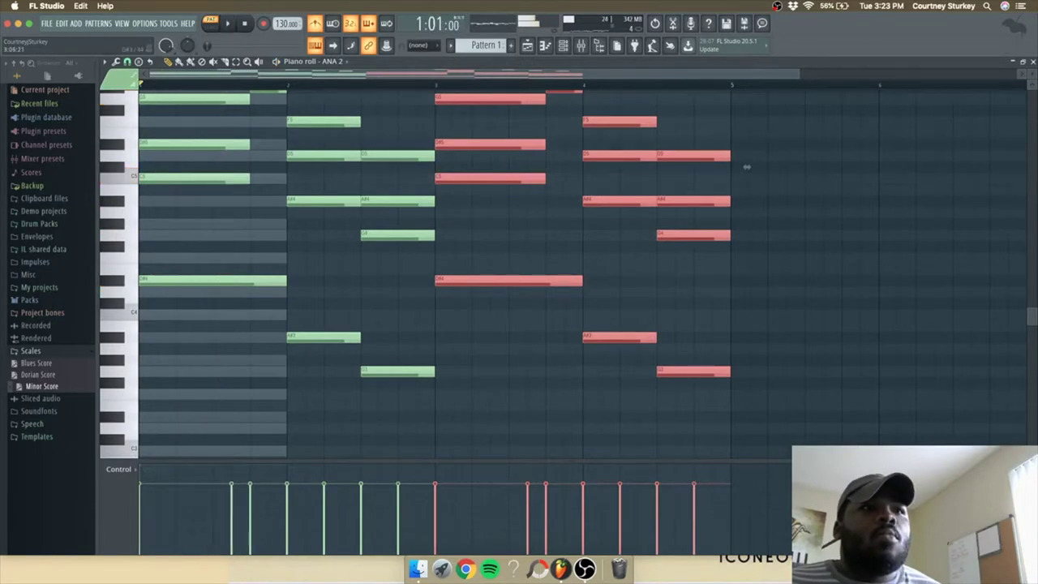
{"action": "key", "text": "super+f"}
{"action": "key", "text": "Escape"}
{"action": "key", "text": "space"}
{"action": "scroll", "coordinate": [747, 167], "scroll_direction": "down", "scroll_amount": 2}
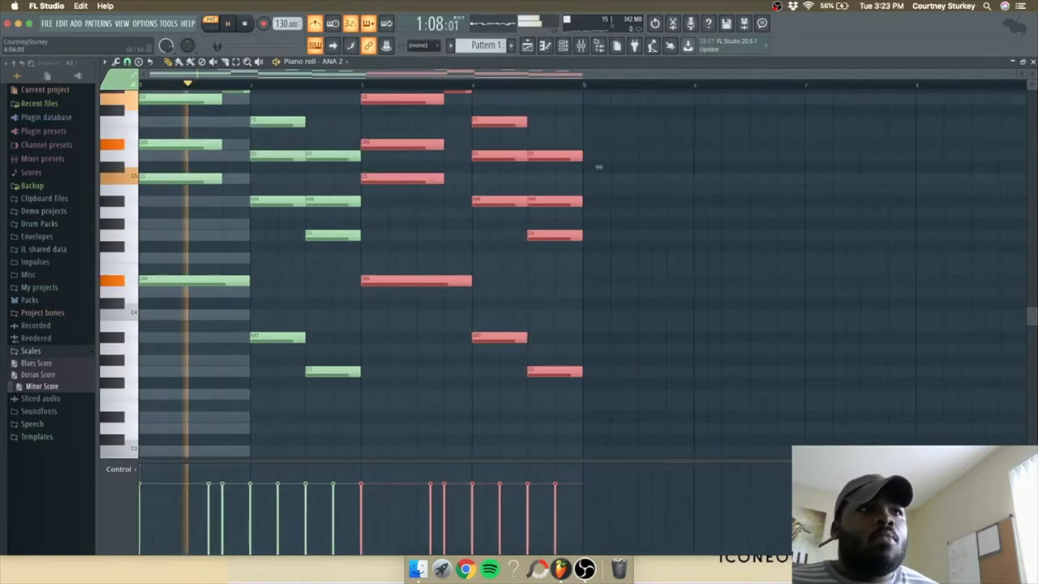
{"action": "left_click", "coordinate": [597, 167], "text": "super"}
Add high melody notes in bar 4, C7 at step 9 and A#6 at step 13, while listening to the loop.
{"action": "scroll", "coordinate": [598, 167], "scroll_direction": "up", "scroll_amount": 3}
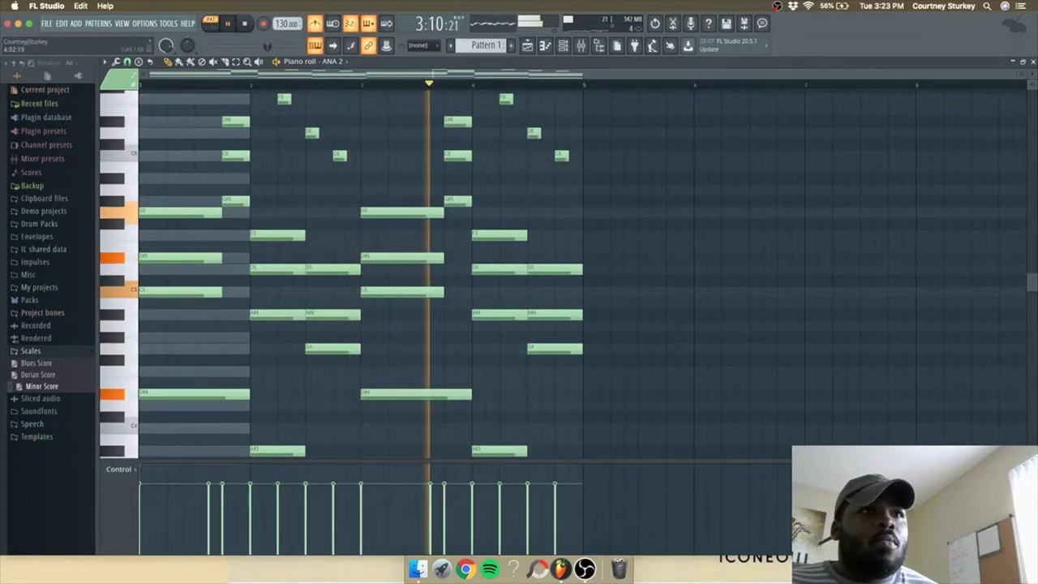
{"action": "scroll", "coordinate": [361, 274], "scroll_direction": "up", "scroll_amount": 5}
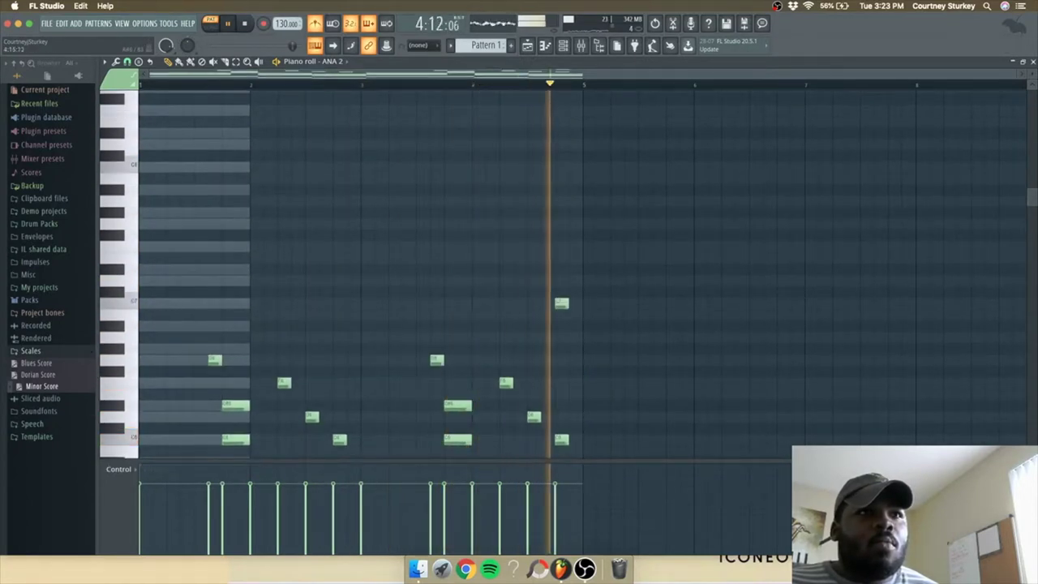
{"action": "key", "text": "space"}
{"action": "key", "text": "space"}
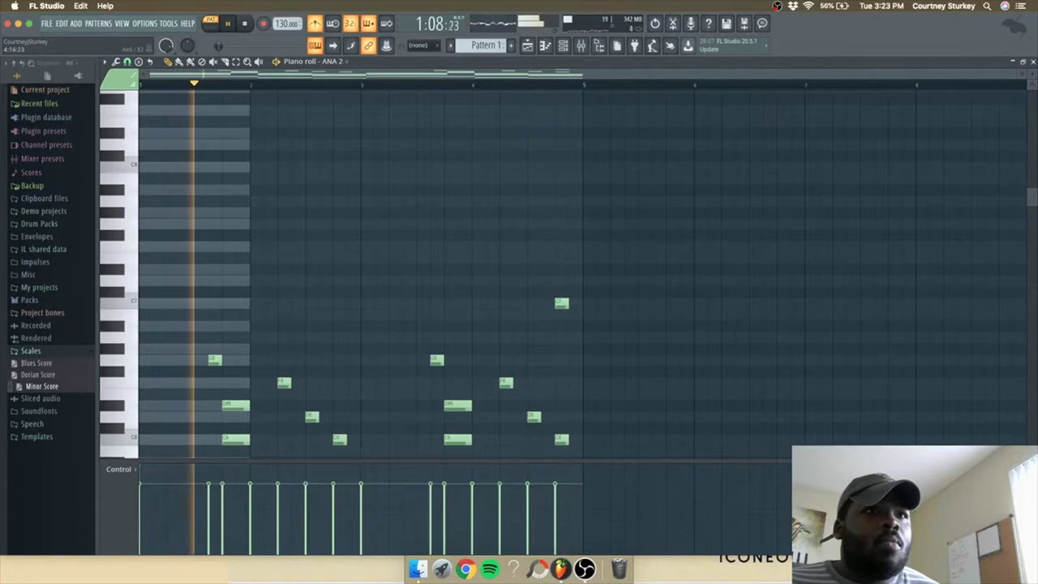
{"action": "left_click_drag", "start_coordinate": [561, 304], "coordinate": [562, 326]}
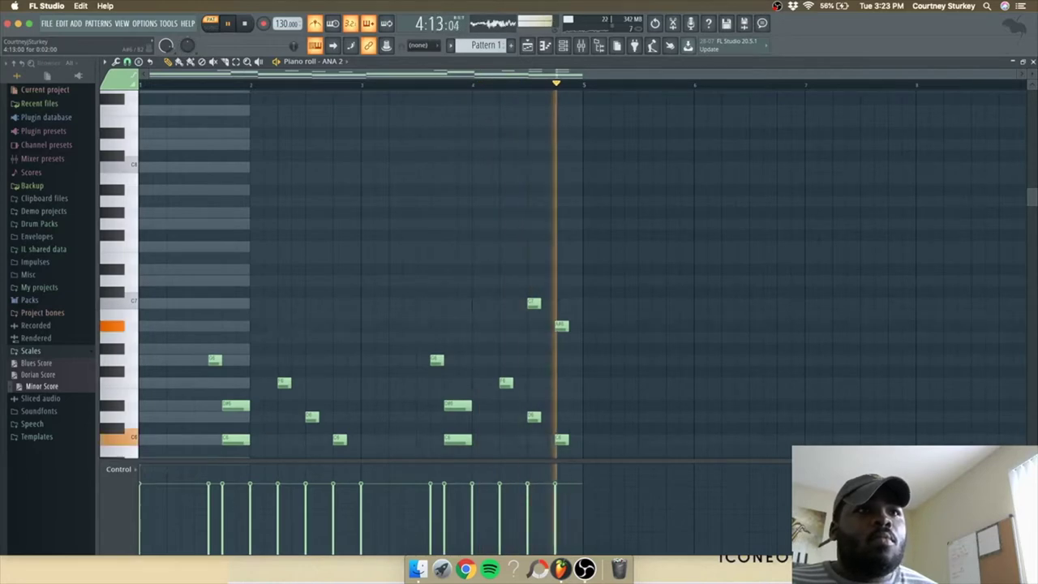
Duplicate the four-bar chords and melody into bars 5 to 8.
{"action": "scroll", "coordinate": [520, 275], "scroll_direction": "down", "scroll_amount": 5}
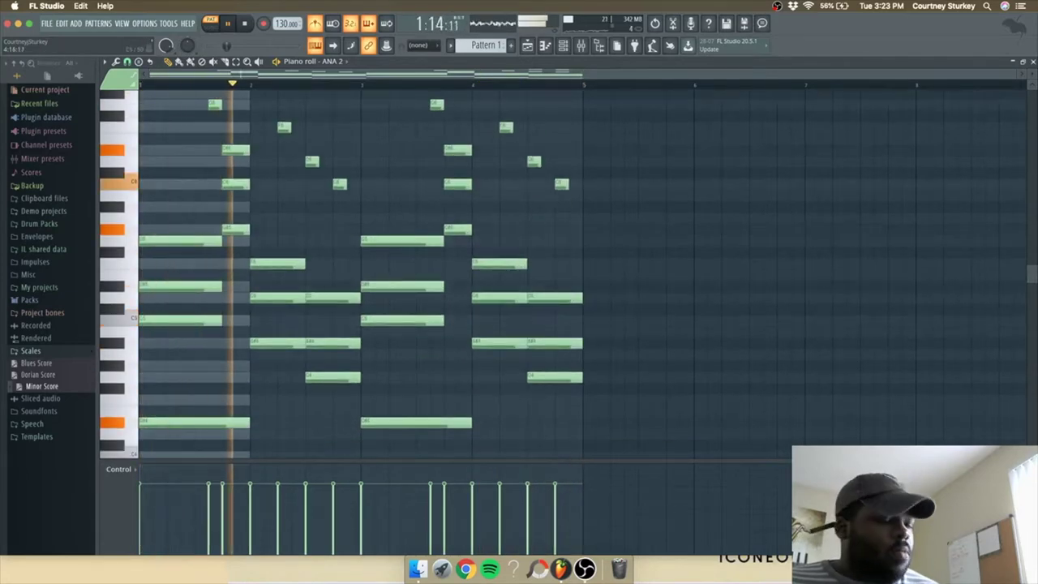
{"action": "key", "text": "ctrl+b"}
{"action": "key", "text": "ctrl+d"}
{"action": "scroll", "coordinate": [747, 281], "scroll_direction": "down", "scroll_amount": 2}
Randomize the levels of all notes and strum their start times, then clear the selection.
{"action": "key", "text": "ctrl+a"}
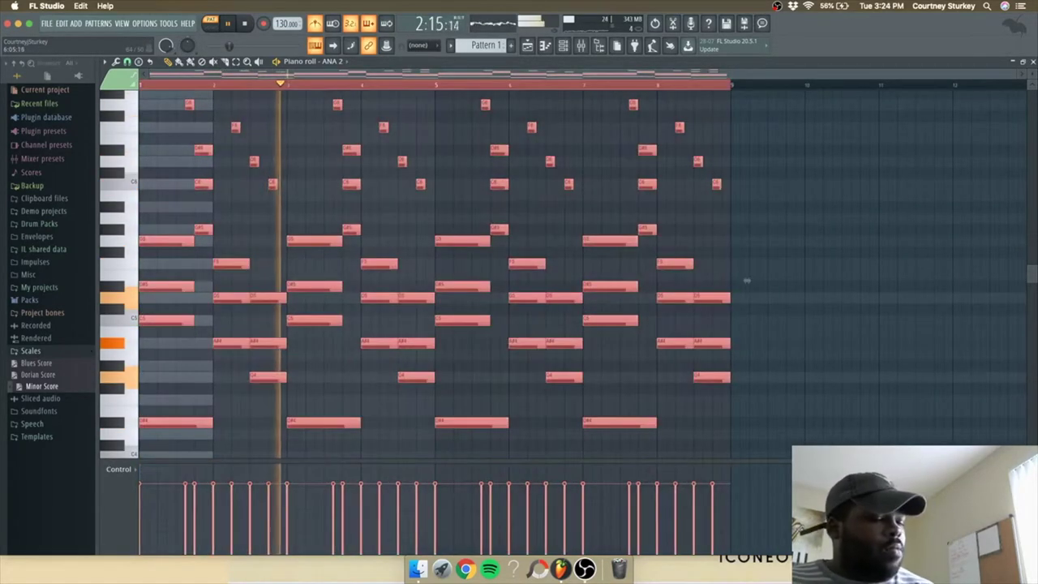
{"action": "key", "text": "alt+r"}
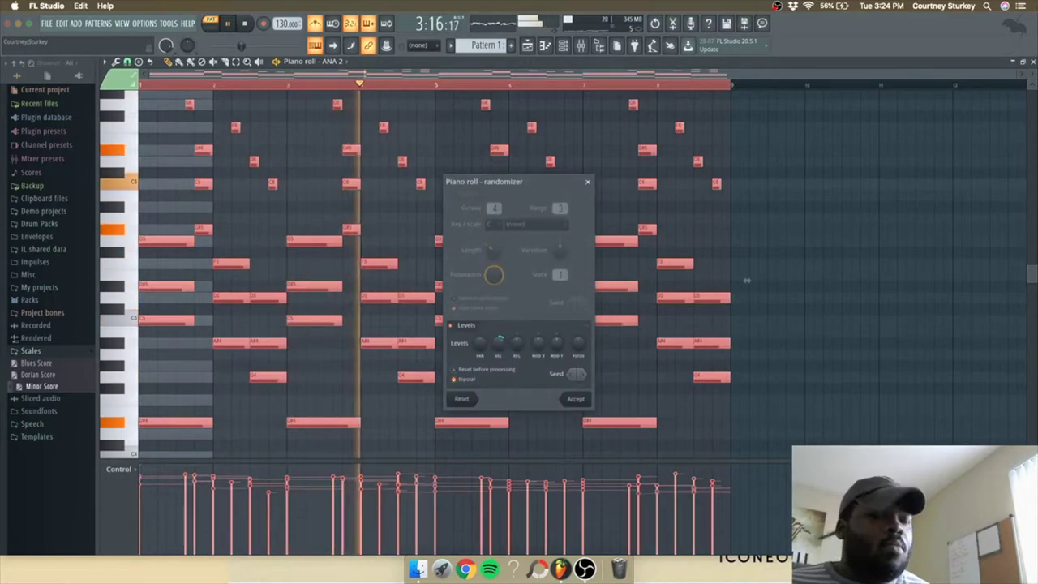
{"action": "key", "text": "alt+s"}
{"action": "key", "text": "space"}
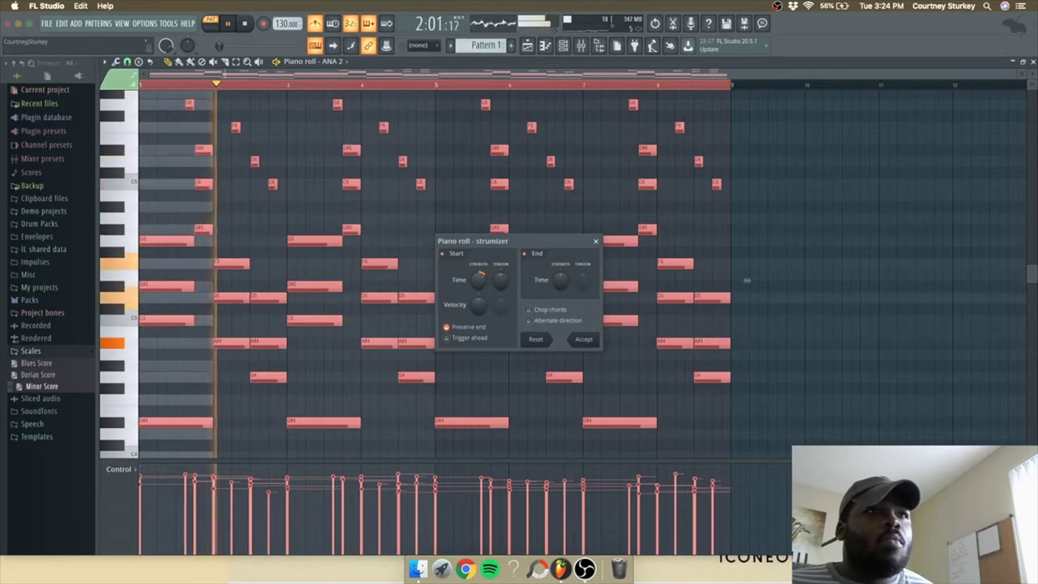
{"action": "key", "text": "Return"}
{"action": "key", "text": "super+d"}
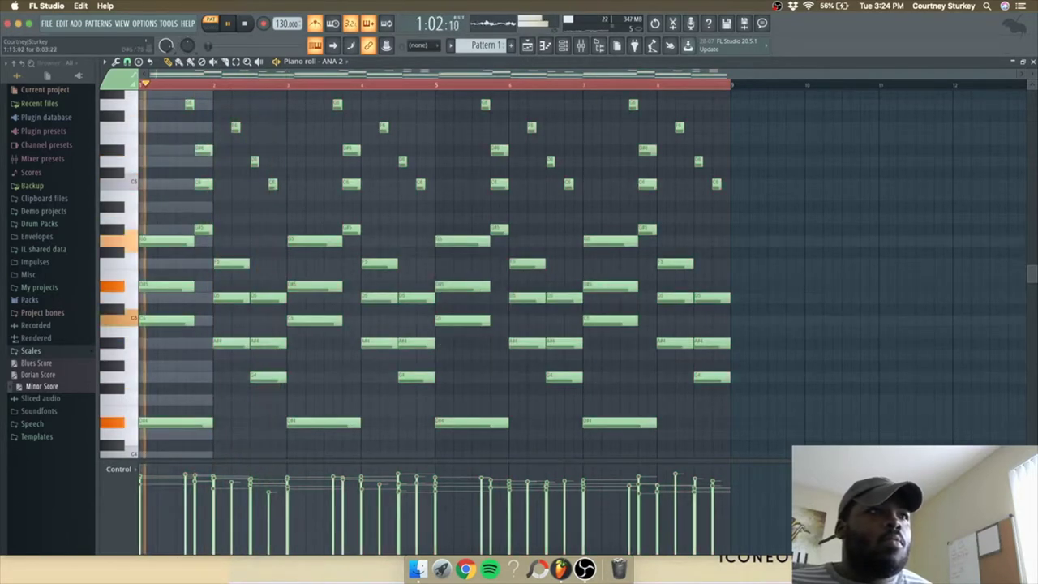
Lower the D#6 notes ending bars 1 and 5 to D#5, and reduce the velocity of all notes slightly.
{"action": "left_click", "coordinate": [203, 150], "text": "super"}
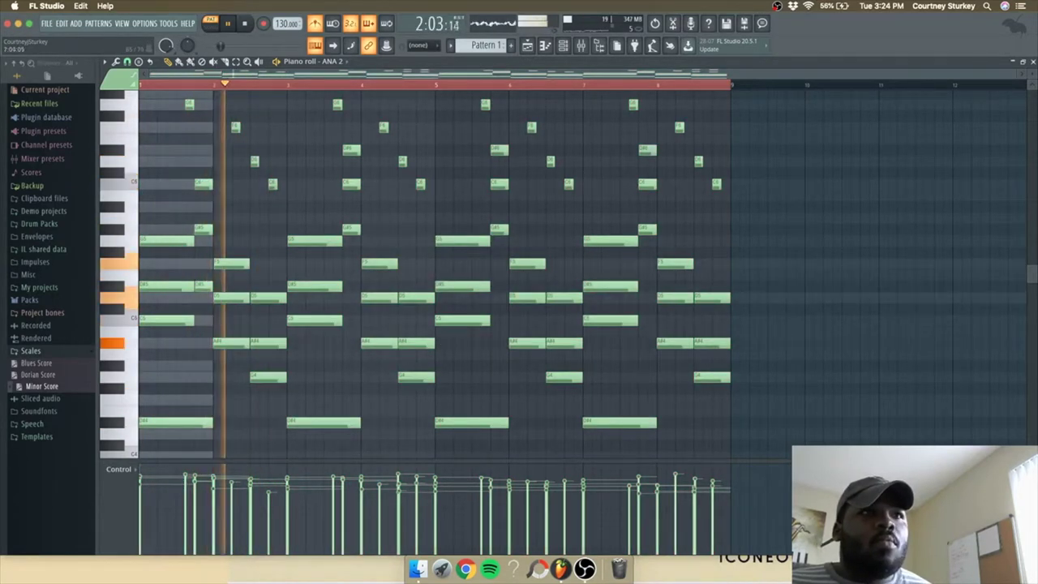
{"action": "left_click", "coordinate": [502, 150], "text": "super"}
{"action": "key", "text": "super+Down"}
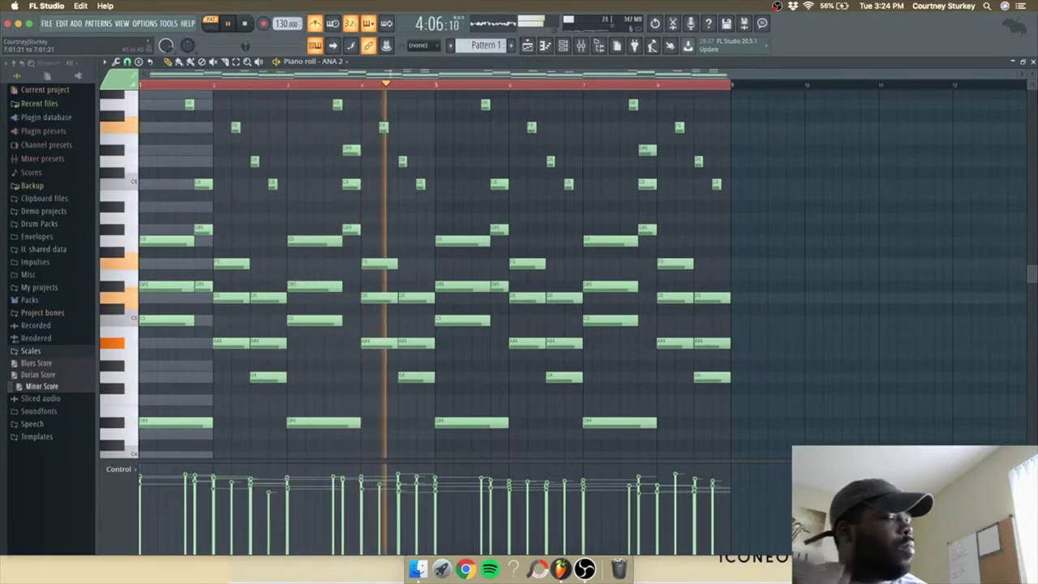
{"action": "key", "text": "ctrl+a"}
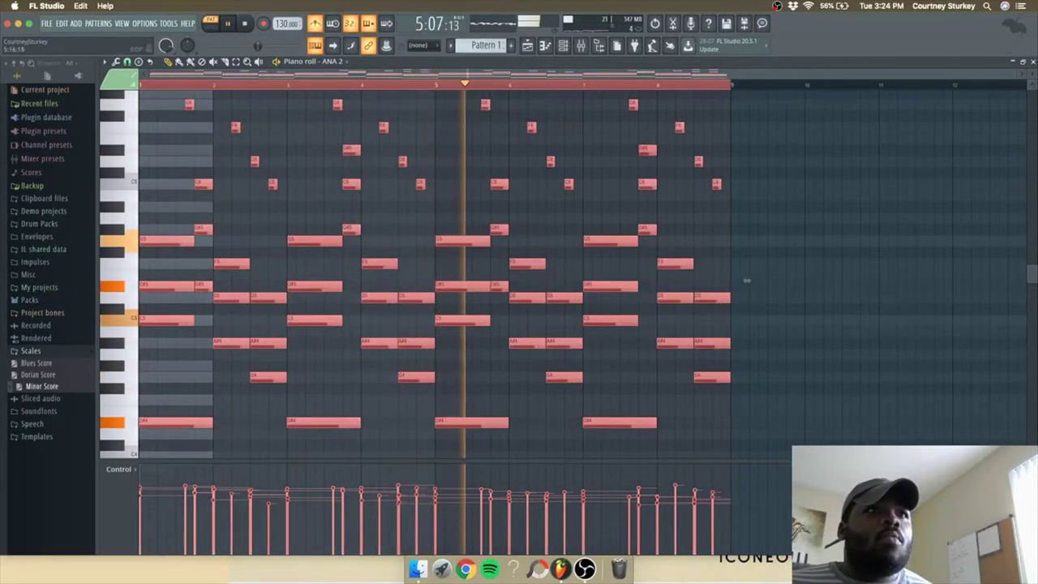
{"action": "key", "text": "ctrl+d"}
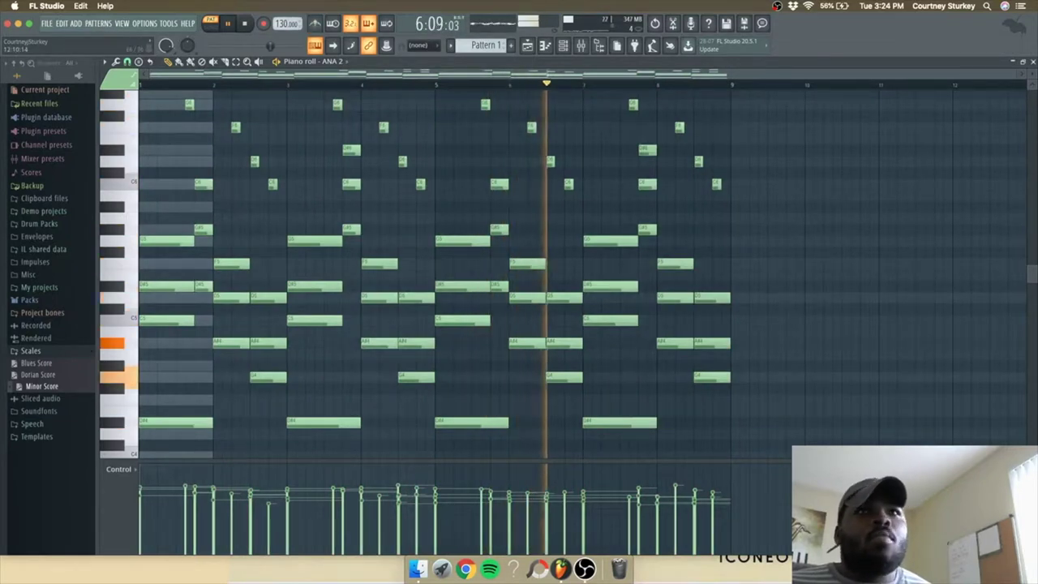
Leave the piano roll and add a second ANA 2 synth channel.
{"action": "key", "text": "Escape"}
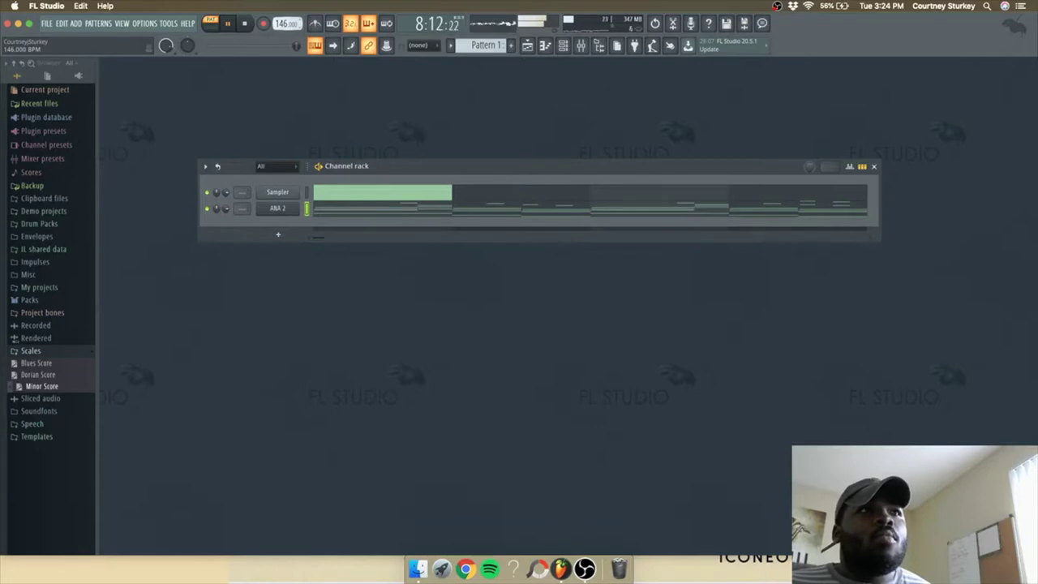
{"action": "left_click", "coordinate": [278, 234]}
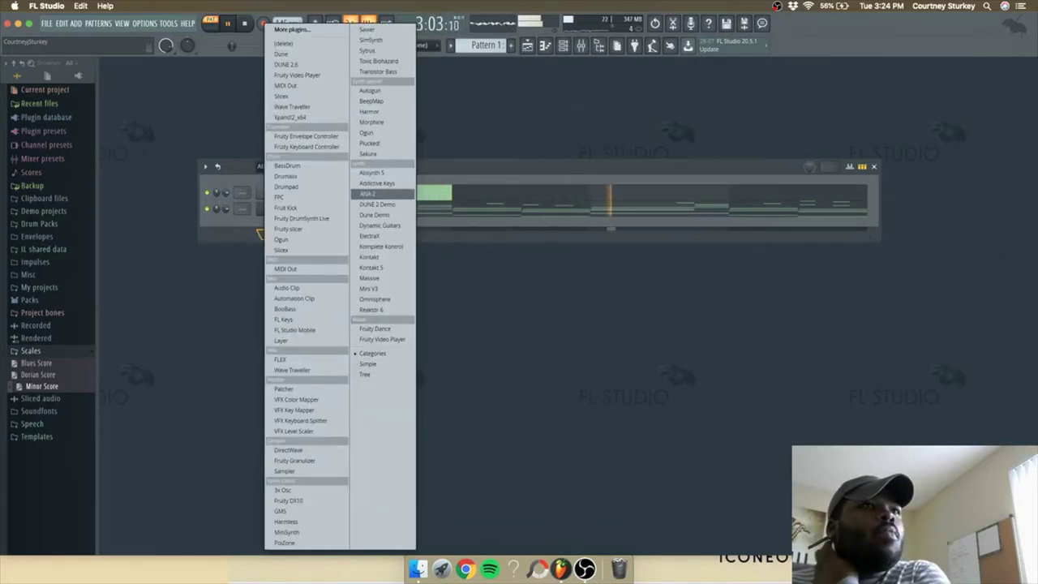
{"action": "left_click", "coordinate": [366, 194]}
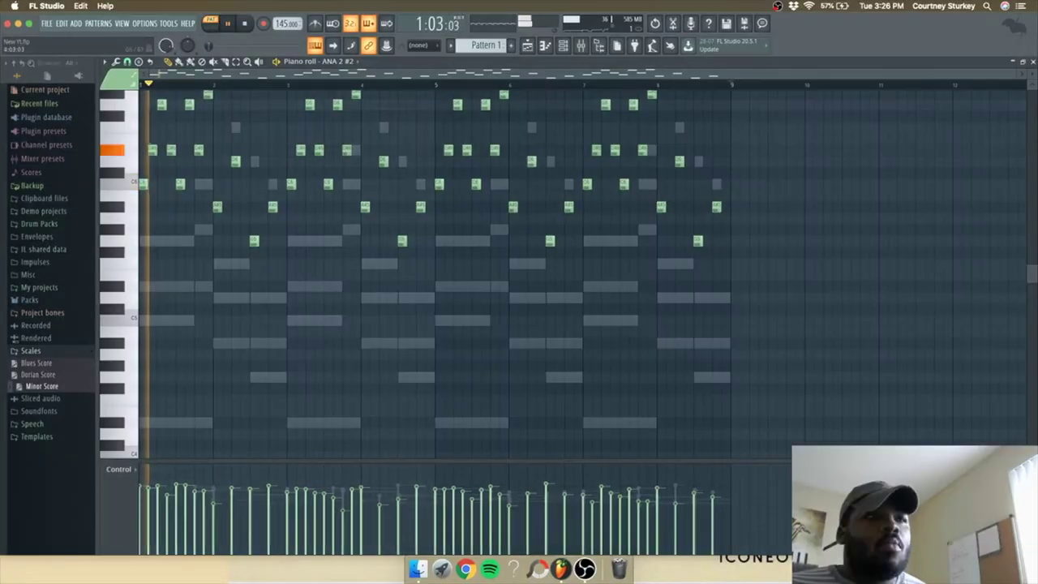
Close the second ANA 2 melody's piano roll, bring up the channel rack, and open the Indeed kit in Drum Packs.
{"action": "left_click", "coordinate": [1033, 62]}
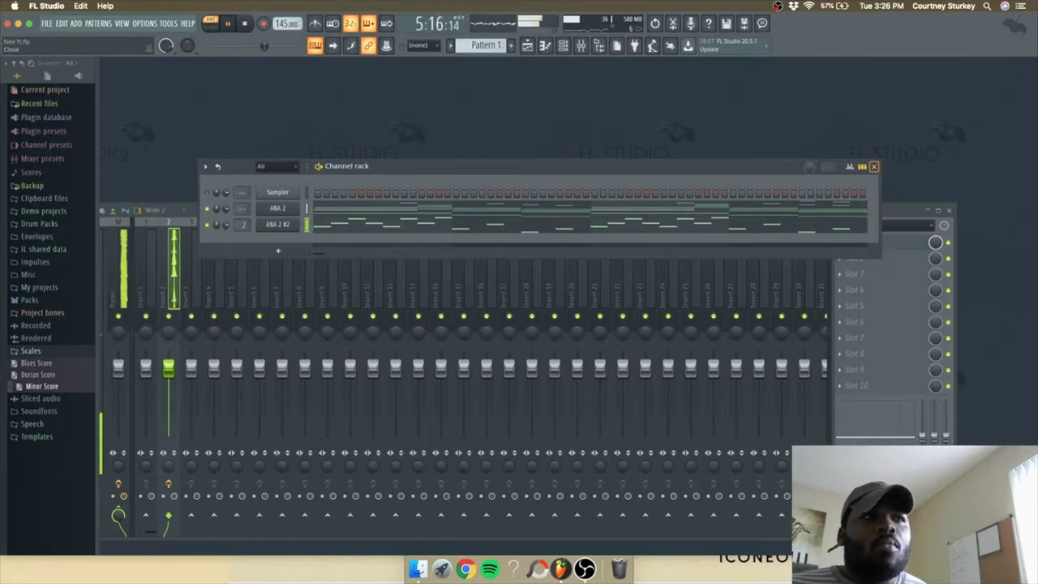
{"action": "left_click", "coordinate": [873, 166]}
{"action": "key", "text": "F6"}
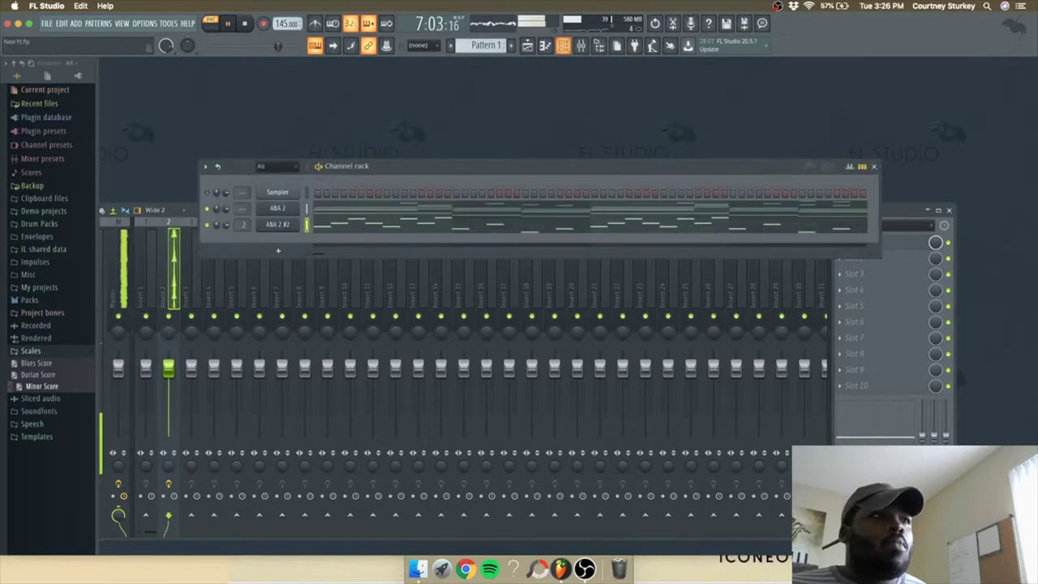
{"action": "left_click", "coordinate": [40, 224]}
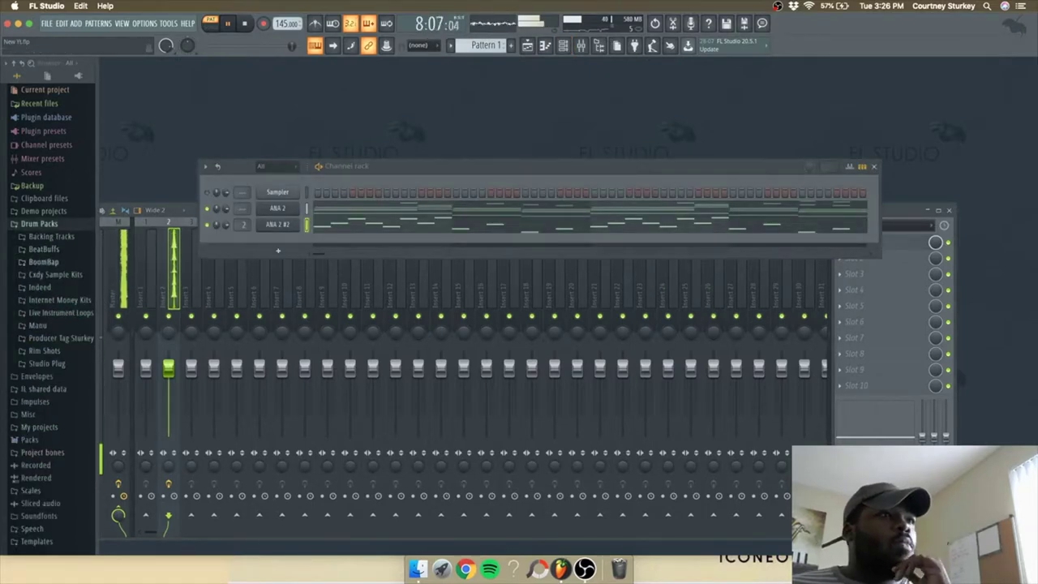
{"action": "left_click", "coordinate": [40, 287]}
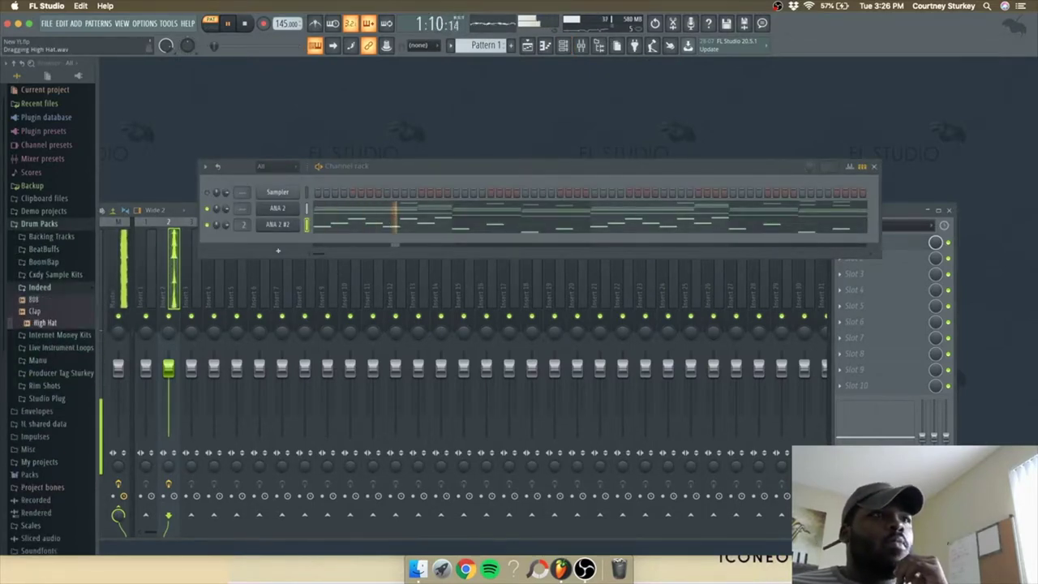
Add the Indeed kit's High Hat sample as a new channel and fill it on every second step.
{"action": "left_click_drag", "start_coordinate": [45, 323], "coordinate": [283, 245]}
{"action": "right_click", "coordinate": [297, 236]}
{"action": "left_click", "coordinate": [438, 276]}
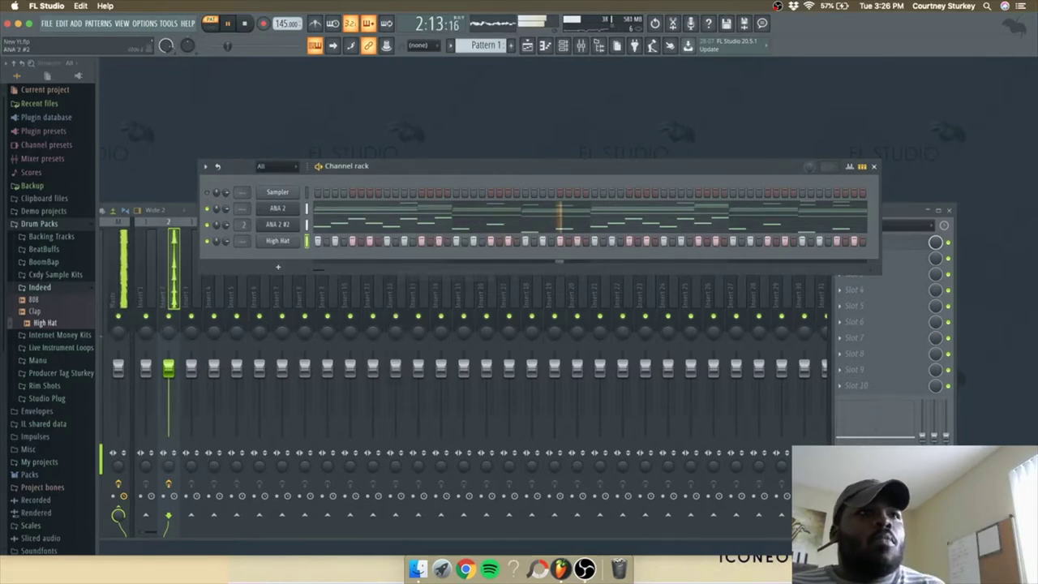
Adjust the High Hat sample's fade-in, fade-out and trim, and close its settings.
{"action": "right_click", "coordinate": [302, 239]}
{"action": "left_click", "coordinate": [278, 240]}
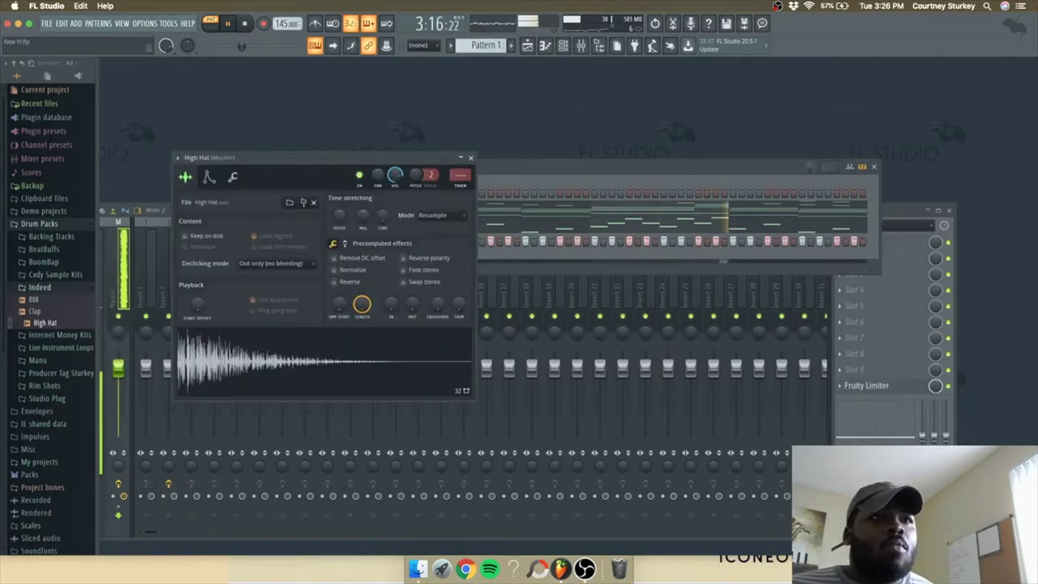
{"action": "left_click_drag", "start_coordinate": [392, 304], "coordinate": [413, 291]}
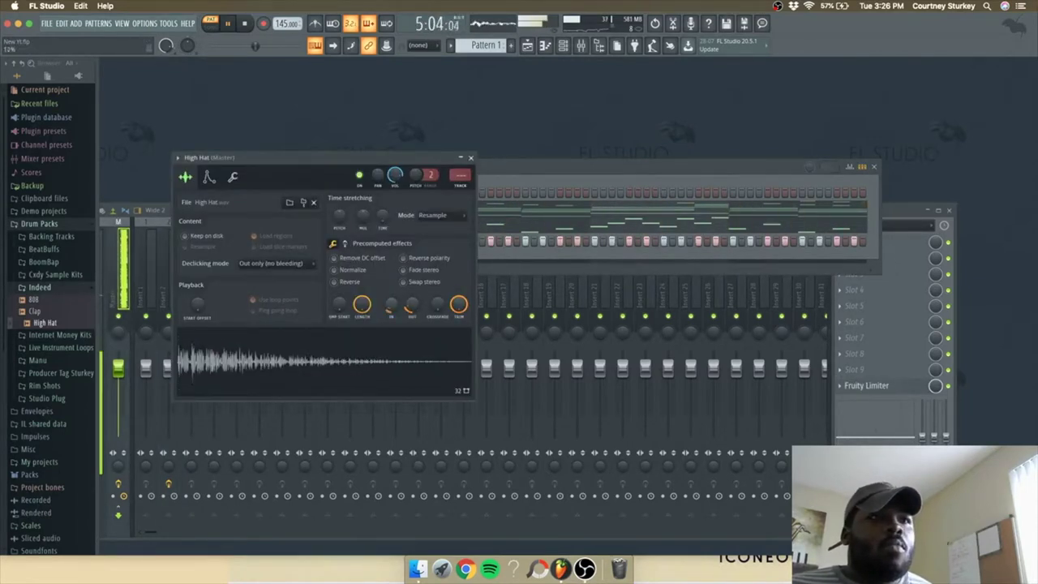
{"action": "left_click", "coordinate": [471, 158]}
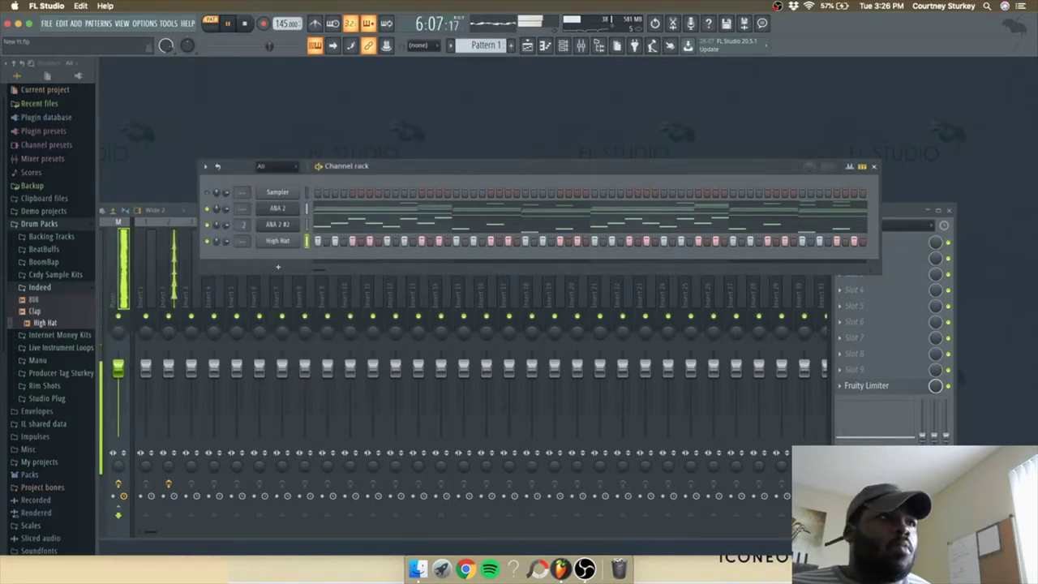
Add the Indeed kit's Clap as a channel with a hit on step 9 of bars 1 to 4, and open its piano roll.
{"action": "left_click_drag", "start_coordinate": [39, 311], "coordinate": [279, 266]}
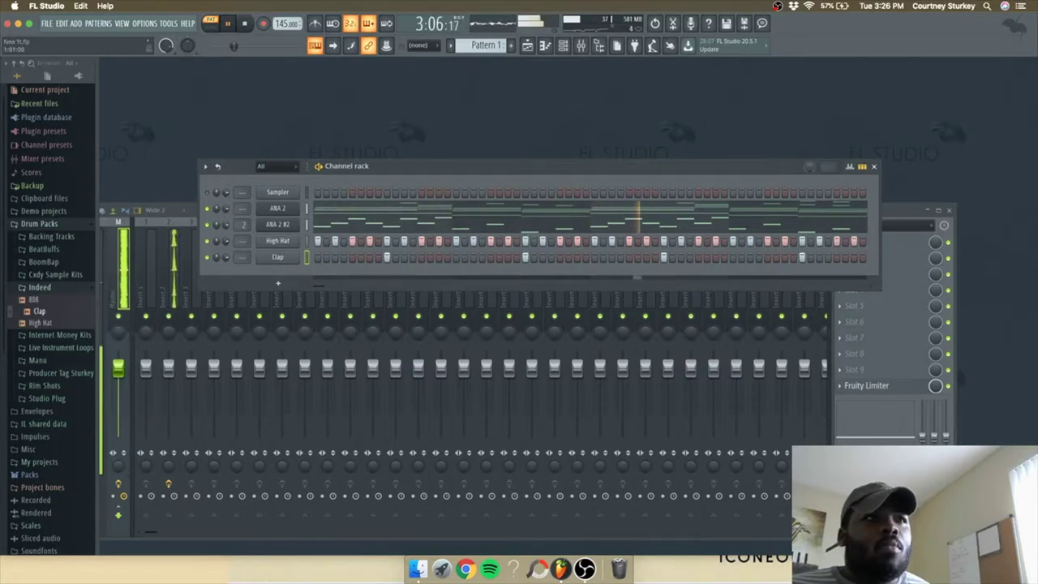
{"action": "right_click", "coordinate": [279, 257]}
{"action": "left_click", "coordinate": [322, 257]}
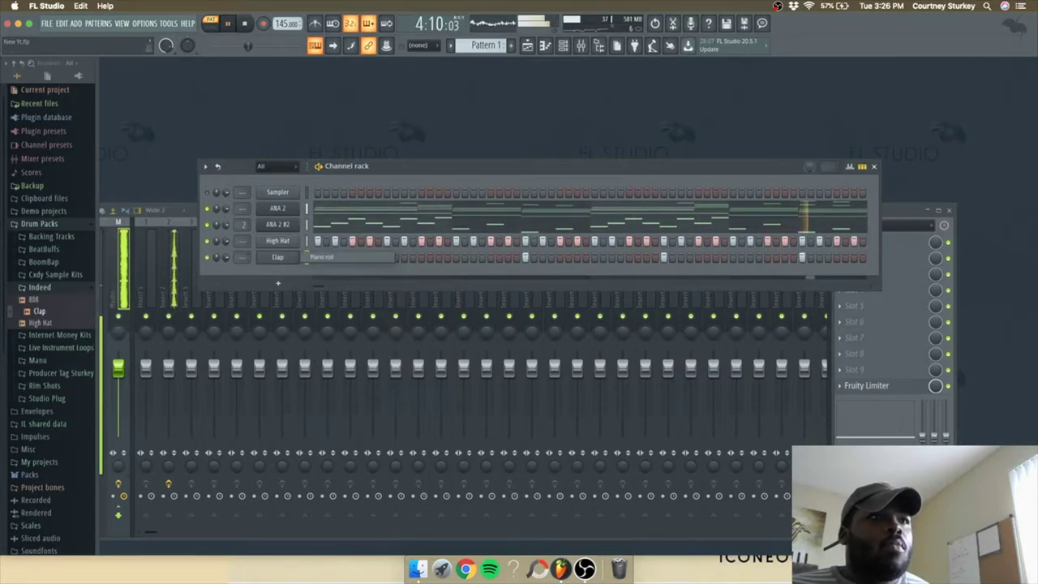
Extend the clap hits through bars 5 to 8, raise their velocity slightly, and close the piano roll.
{"action": "left_click_drag", "start_coordinate": [517, 304], "coordinate": [183, 371]}
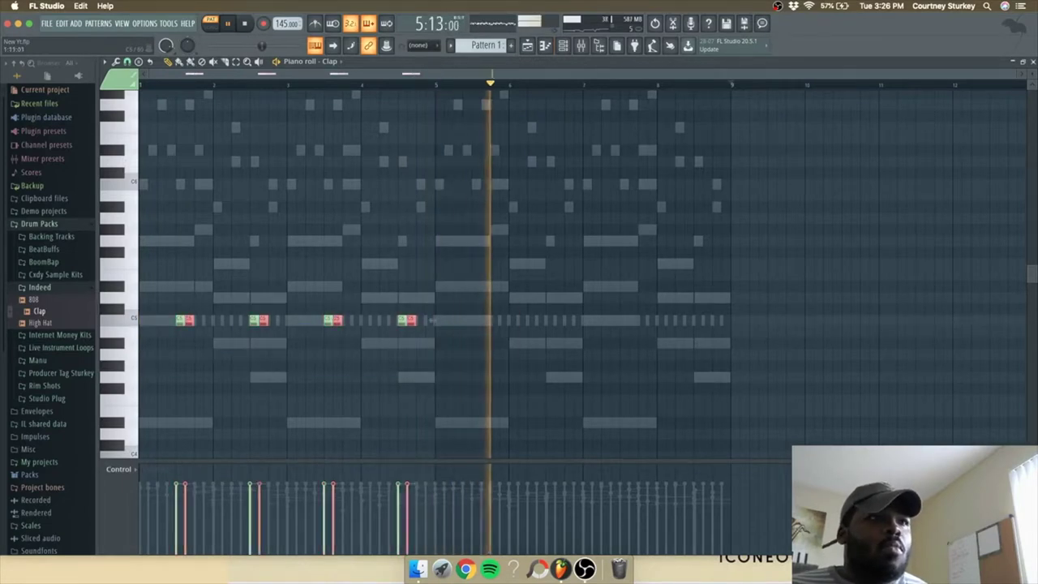
{"action": "key", "text": "ctrl+b"}
{"action": "key", "text": "ctrl+a"}
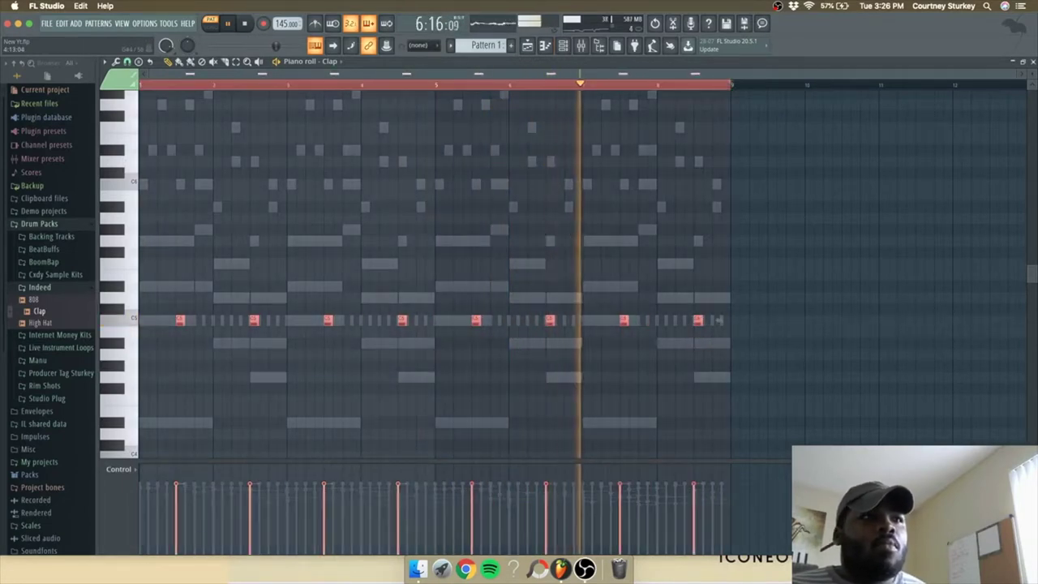
{"action": "key", "text": "ctrl+d"}
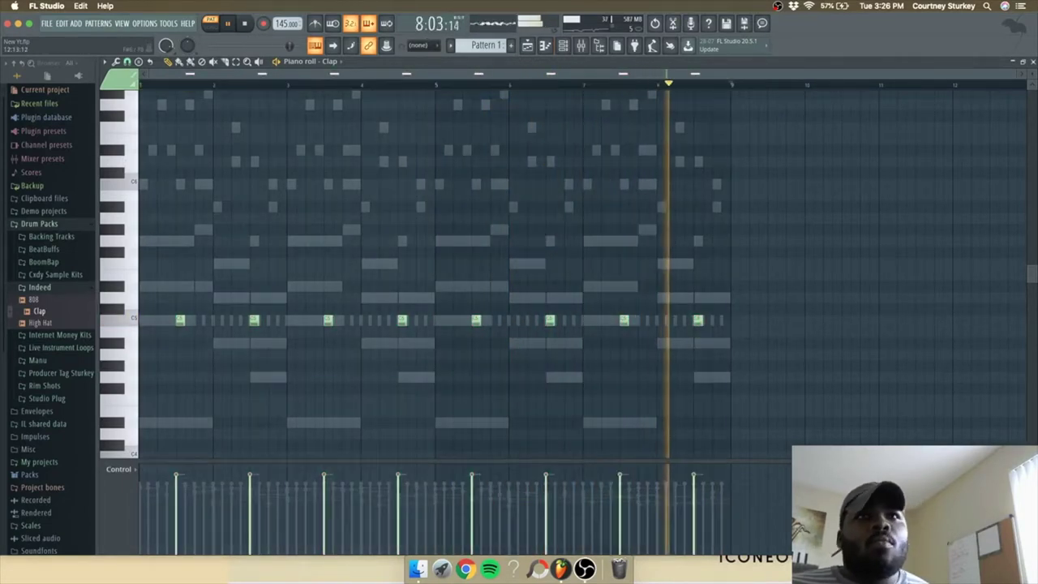
{"action": "left_click", "coordinate": [1023, 61]}
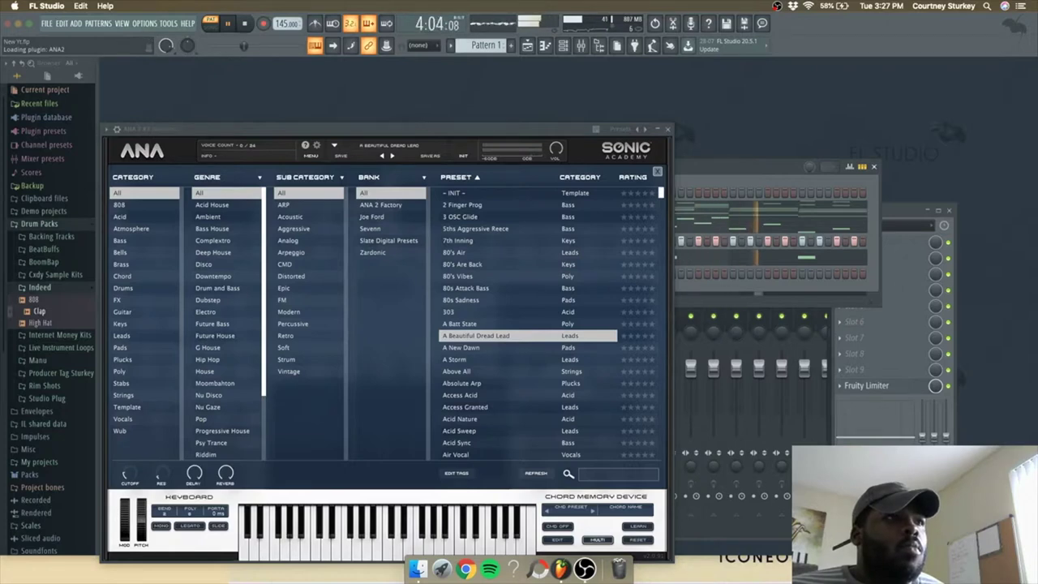
Filter the ANA 2 #3 presets to ambient plucks, load Deep Ocean, and close the plugin window.
{"action": "left_click", "coordinate": [123, 360]}
{"action": "left_click", "coordinate": [210, 217]}
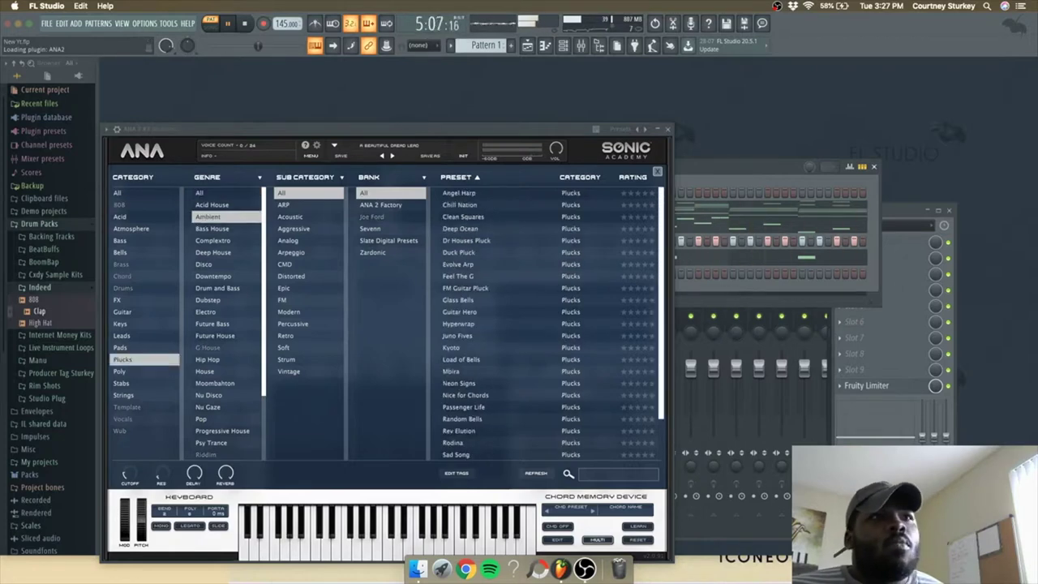
{"action": "double_click", "coordinate": [461, 229]}
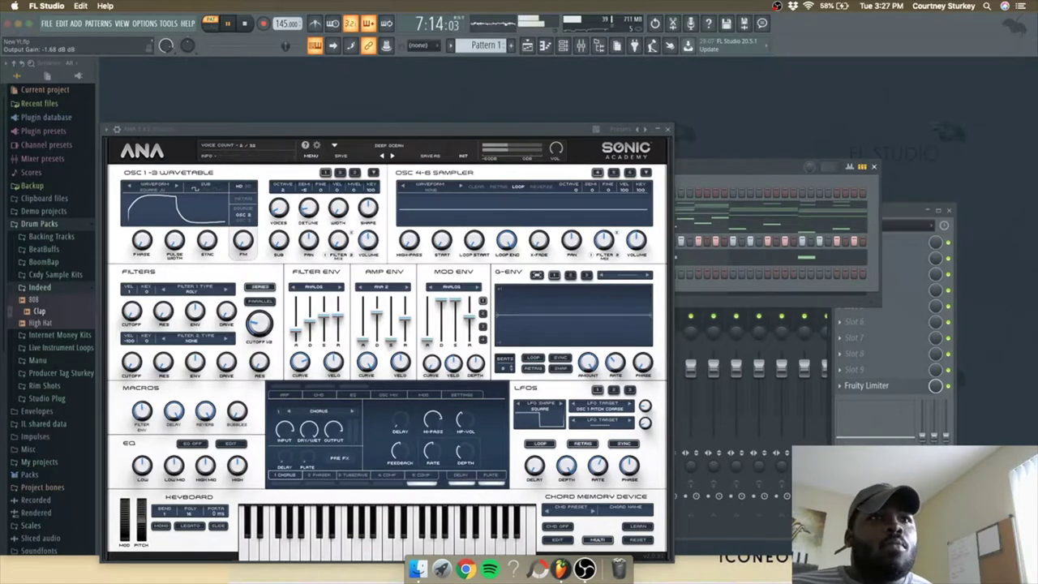
{"action": "left_click", "coordinate": [667, 129]}
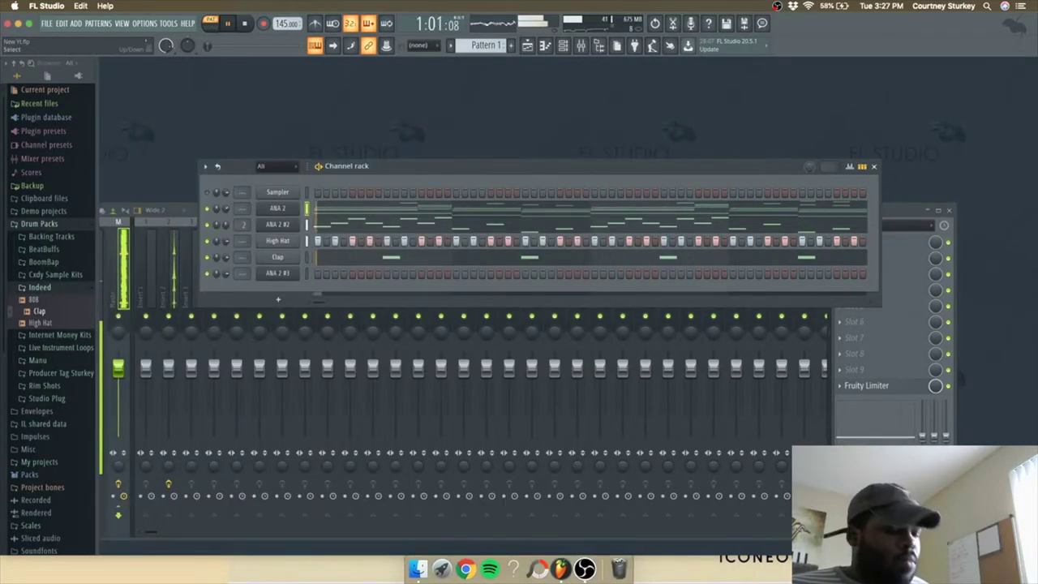
Paste the copied notes into the ANA 2 #3 channel, delete those from C6 upward in its piano roll, and close it.
{"action": "key", "text": "super+v"}
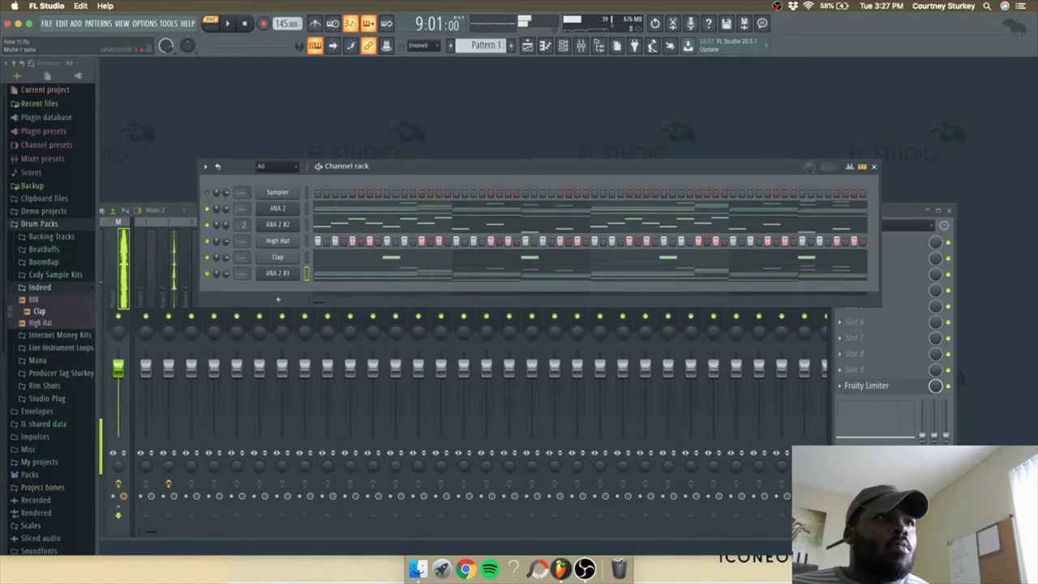
{"action": "left_click", "coordinate": [331, 274]}
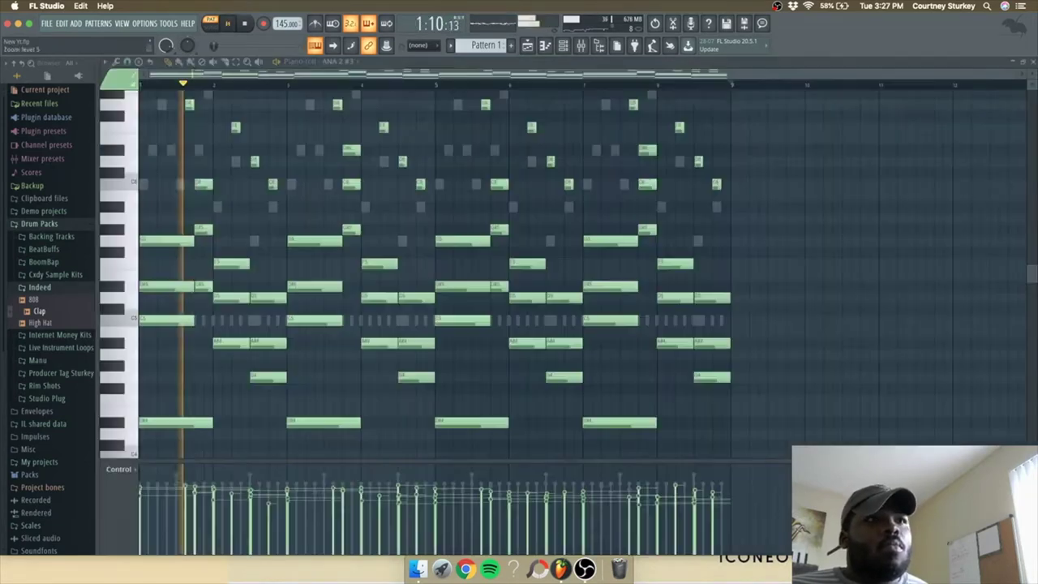
{"action": "scroll", "coordinate": [584, 276], "scroll_direction": "up", "scroll_amount": 1}
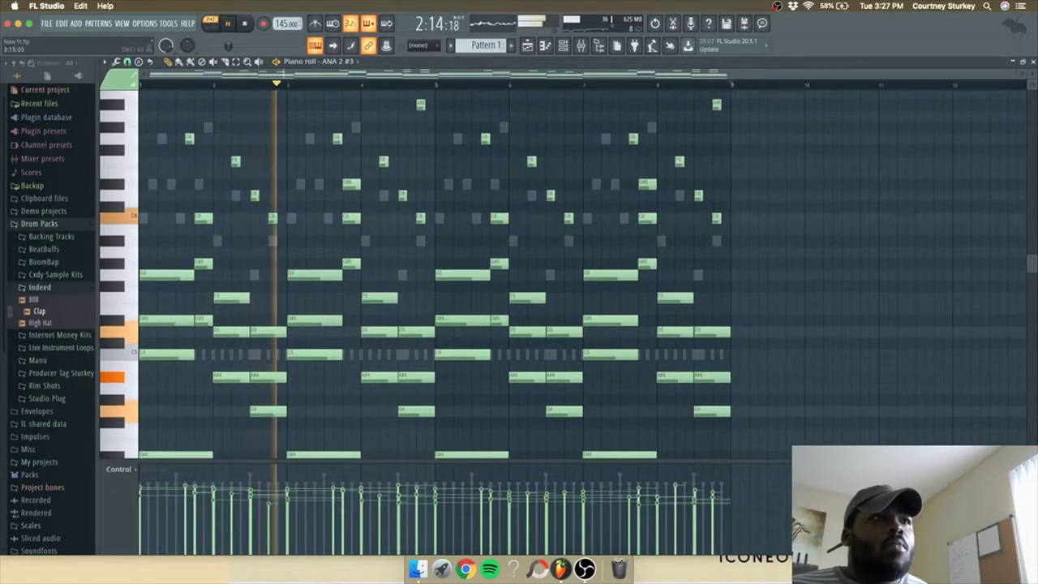
{"action": "key", "text": "space"}
{"action": "left_click_drag", "start_coordinate": [737, 100], "coordinate": [737, 167]}
{"action": "left_click_drag", "start_coordinate": [122, 163], "coordinate": [122, 218]}
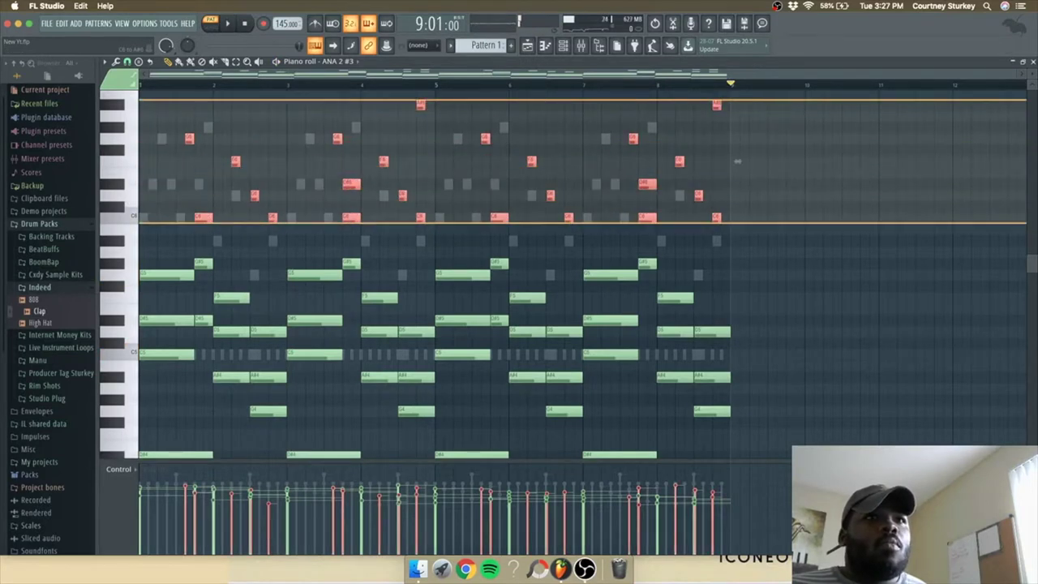
{"action": "key", "text": "Delete"}
{"action": "key", "text": "space"}
{"action": "scroll", "coordinate": [559, 272], "scroll_direction": "down", "scroll_amount": 7}
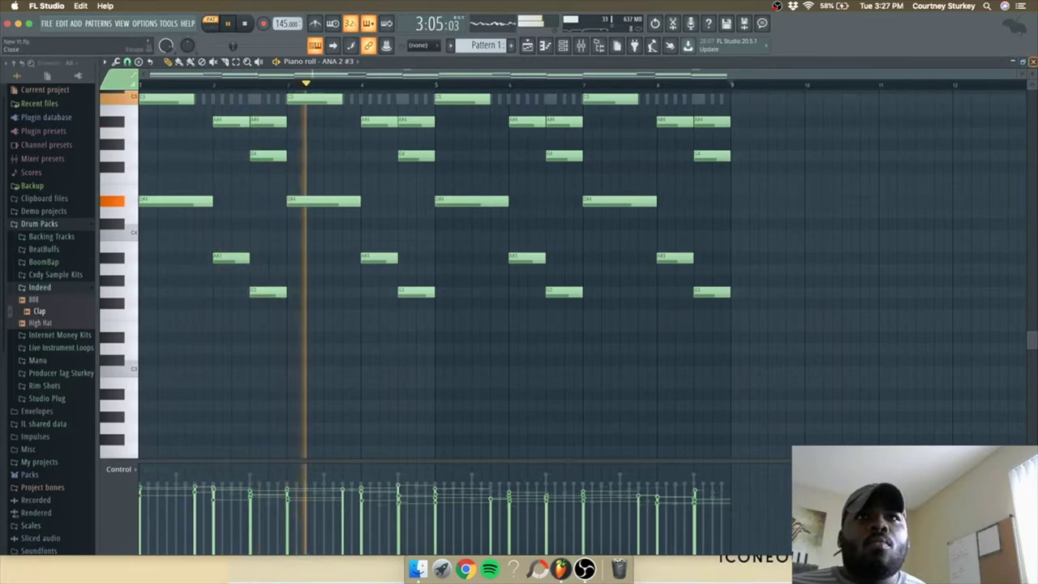
{"action": "left_click", "coordinate": [1034, 61]}
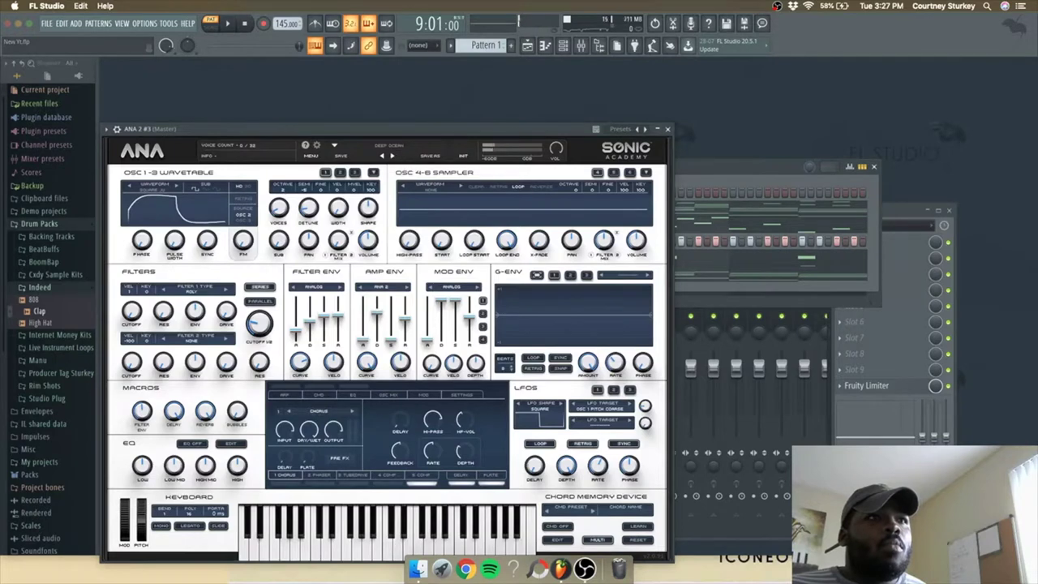
Load the Desk Bell preset in ANA 2 #3 and move its channel up to sit directly below ANA 2.
{"action": "left_click", "coordinate": [392, 155]}
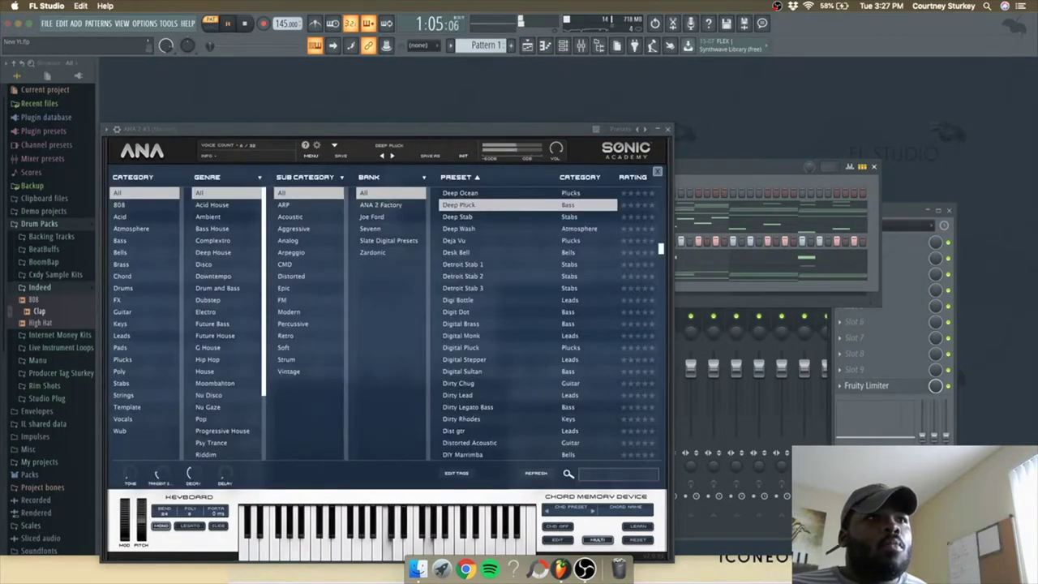
{"action": "left_click", "coordinate": [457, 252]}
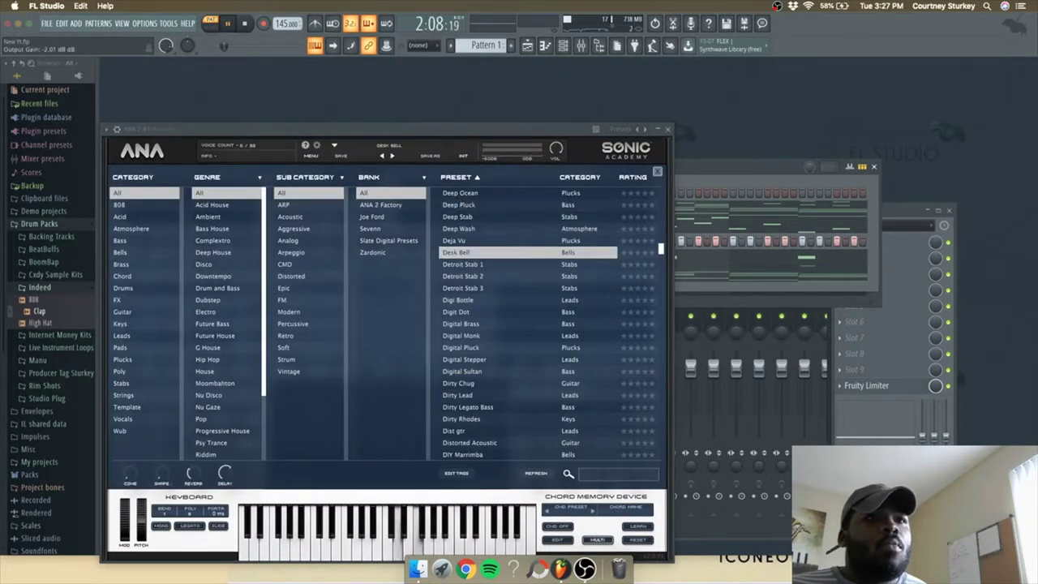
{"action": "left_click", "coordinate": [667, 129]}
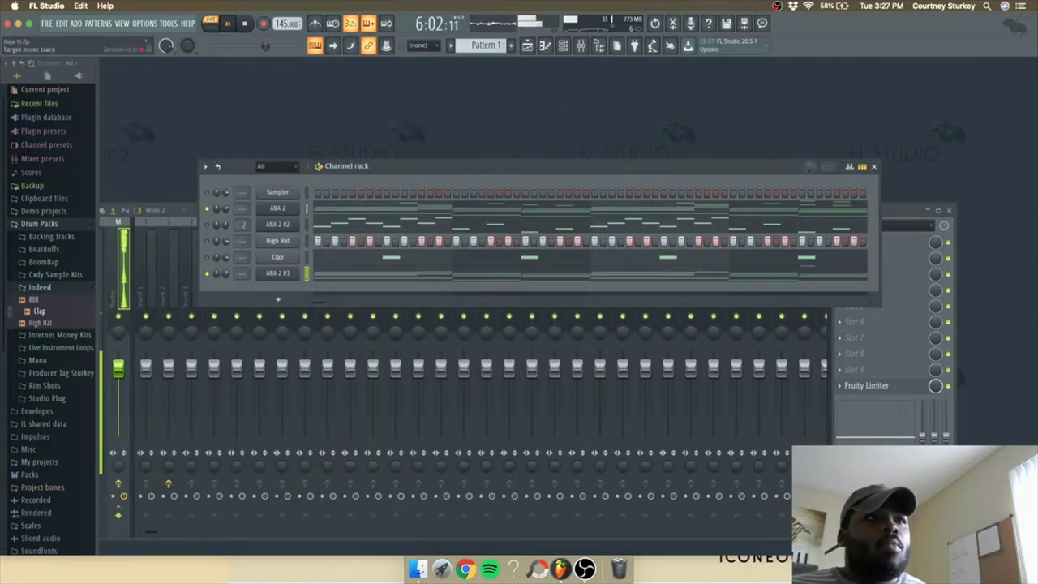
{"action": "key", "text": "alt+Up"}
{"action": "key", "text": "alt+Up"}
{"action": "key", "text": "alt+Up"}
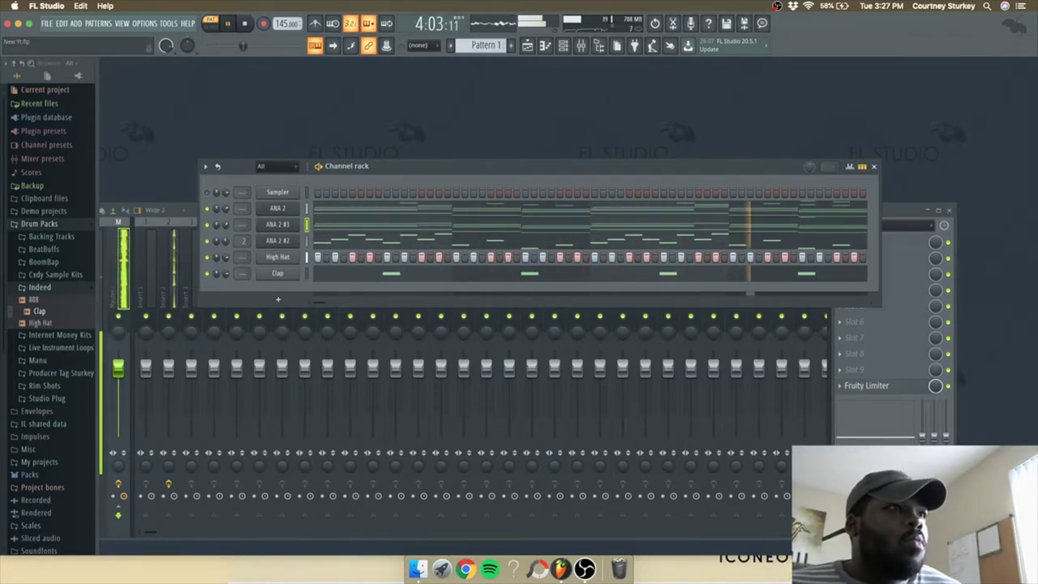
Add the Indeed kit's 808 sample as a new channel and open its piano roll.
{"action": "left_click", "coordinate": [40, 287]}
{"action": "left_click", "coordinate": [40, 287]}
{"action": "left_click", "coordinate": [39, 300]}
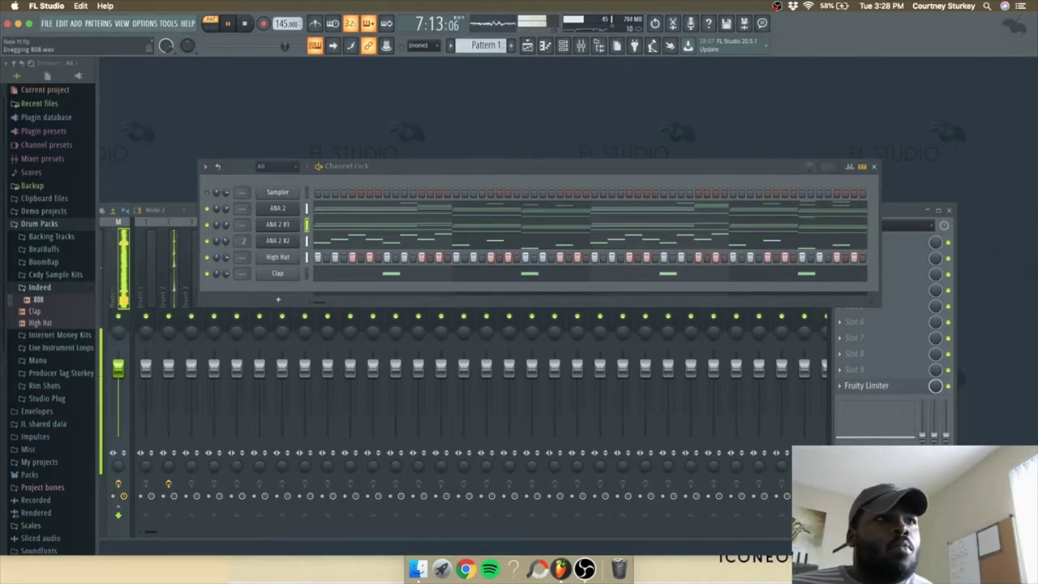
{"action": "left_click_drag", "start_coordinate": [277, 299], "coordinate": [278, 291]}
{"action": "right_click", "coordinate": [284, 290]}
{"action": "left_click", "coordinate": [325, 298]}
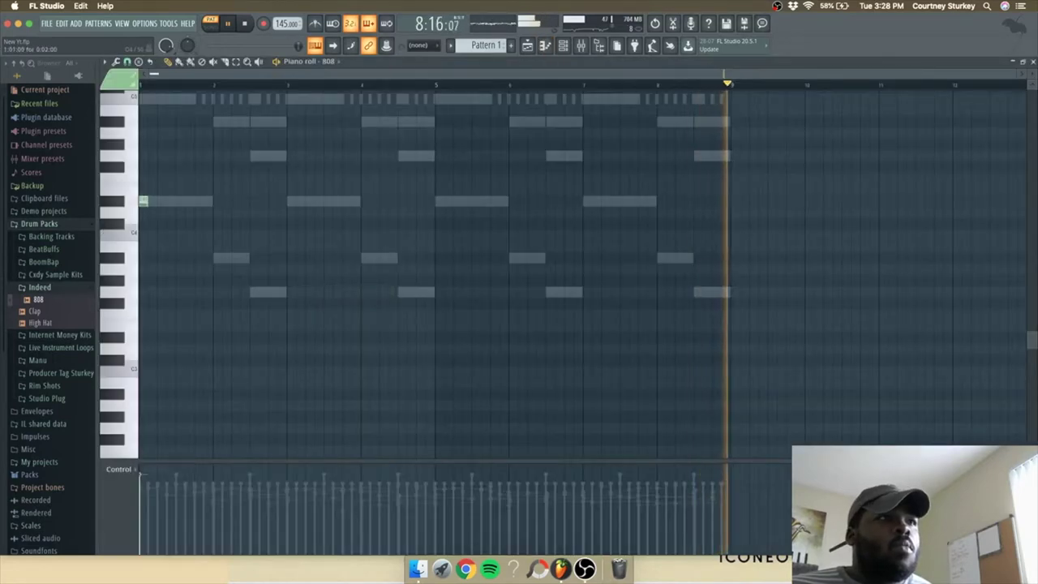
Write an 808 line of C5, A#4 and G4 across bars 1 and 2, and duplicate it into bars 3 and 4.
{"action": "key", "text": "space"}
{"action": "key", "text": "space"}
{"action": "key", "text": "space"}
{"action": "scroll", "coordinate": [182, 276], "scroll_direction": "up", "scroll_amount": 3}
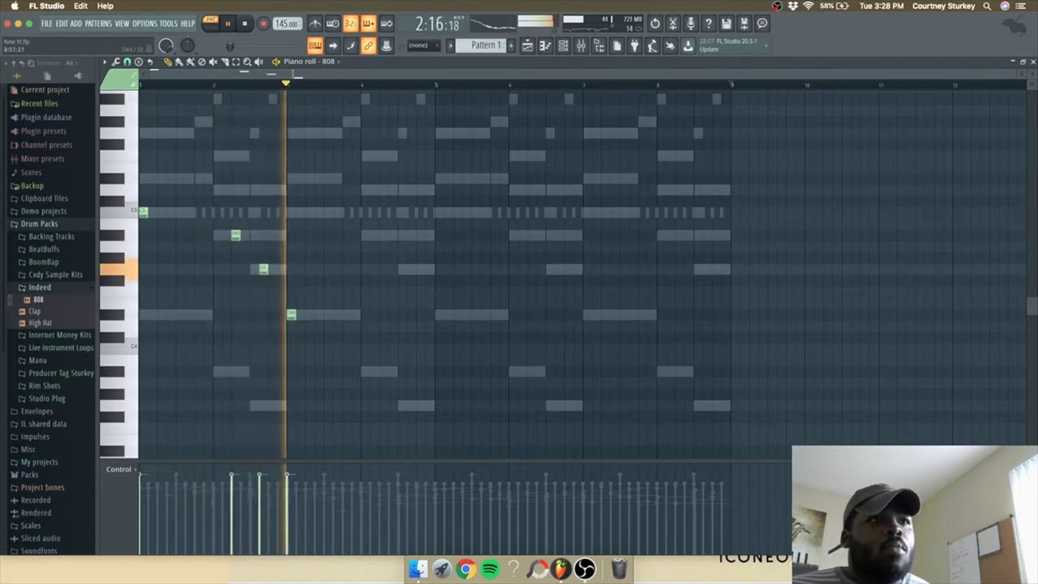
{"action": "key", "text": "space"}
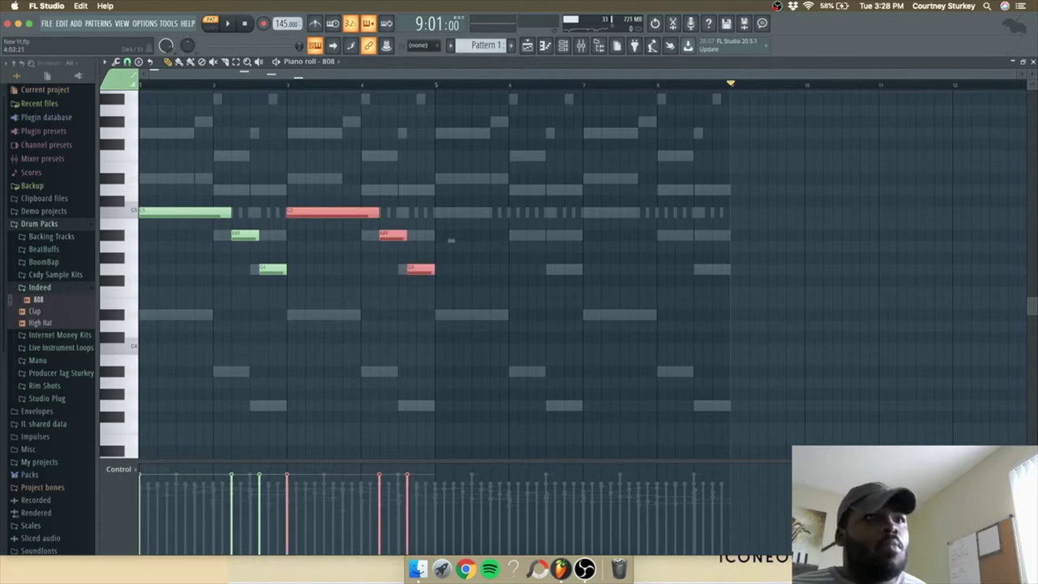
Replace the opening long 808 note with two shorter C5 notes, and start clearing the old copy from bars 3 and 4.
{"action": "key", "text": "space"}
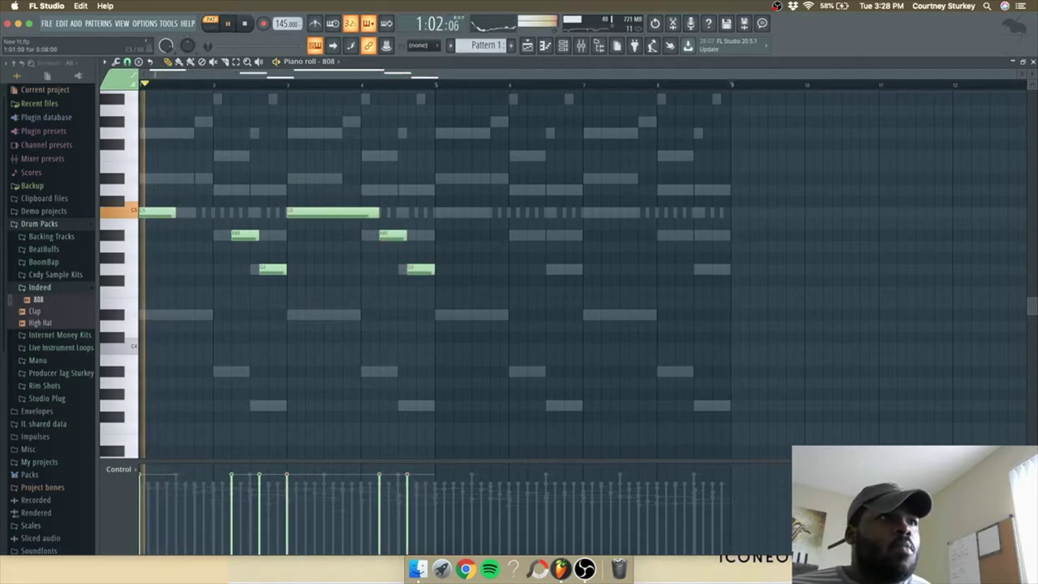
{"action": "left_click", "coordinate": [196, 212]}
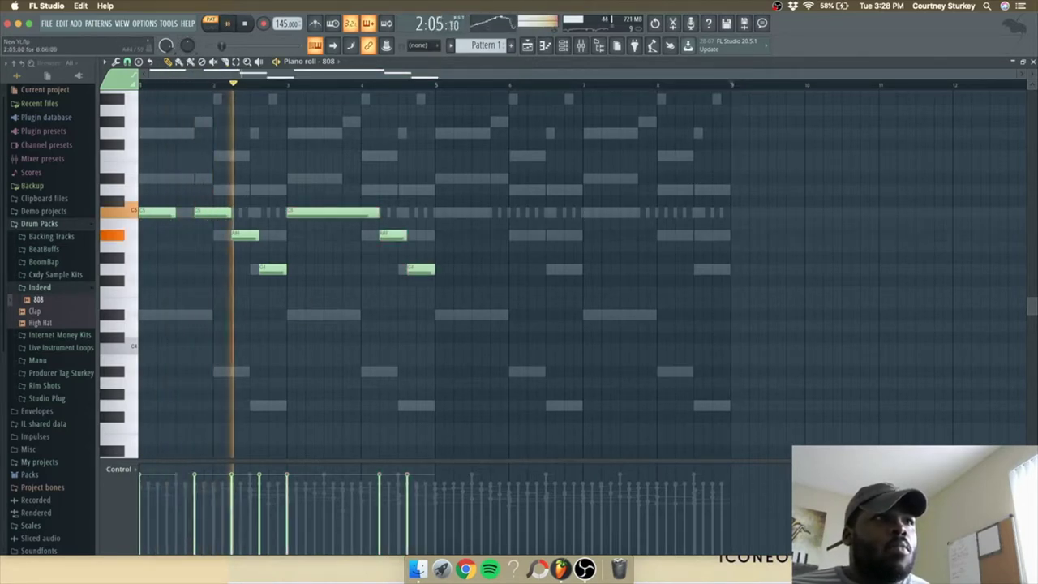
{"action": "right_click", "coordinate": [357, 212]}
{"action": "right_click", "coordinate": [394, 235]}
{"action": "key", "text": "space"}
{"action": "left_click", "coordinate": [429, 258]}
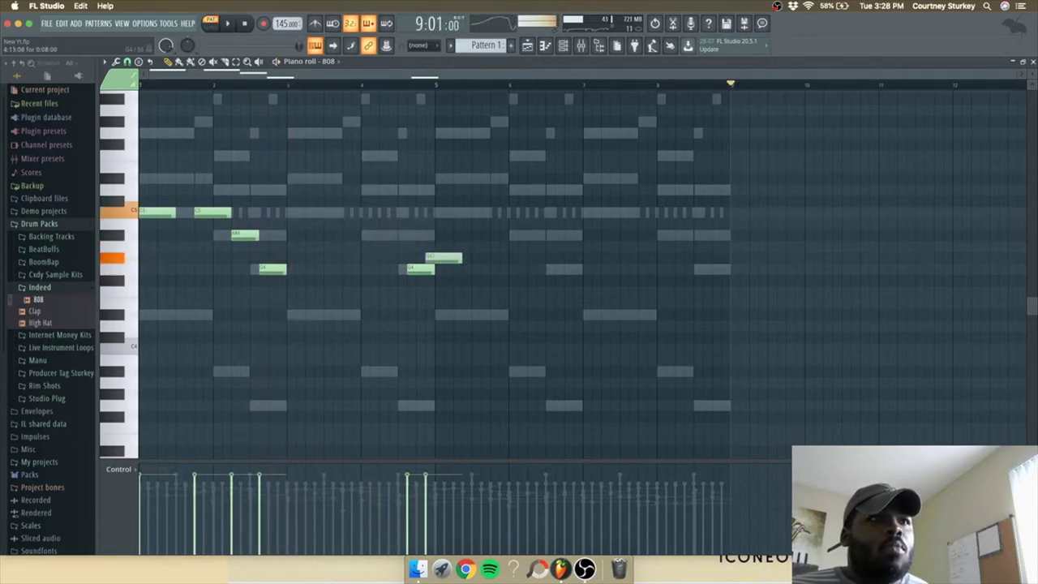
Select the revised two-bar 808 pattern and repeat it through bar 8.
{"action": "left_click_drag", "start_coordinate": [301, 174], "coordinate": [141, 278]}
{"action": "key", "text": "super+b"}
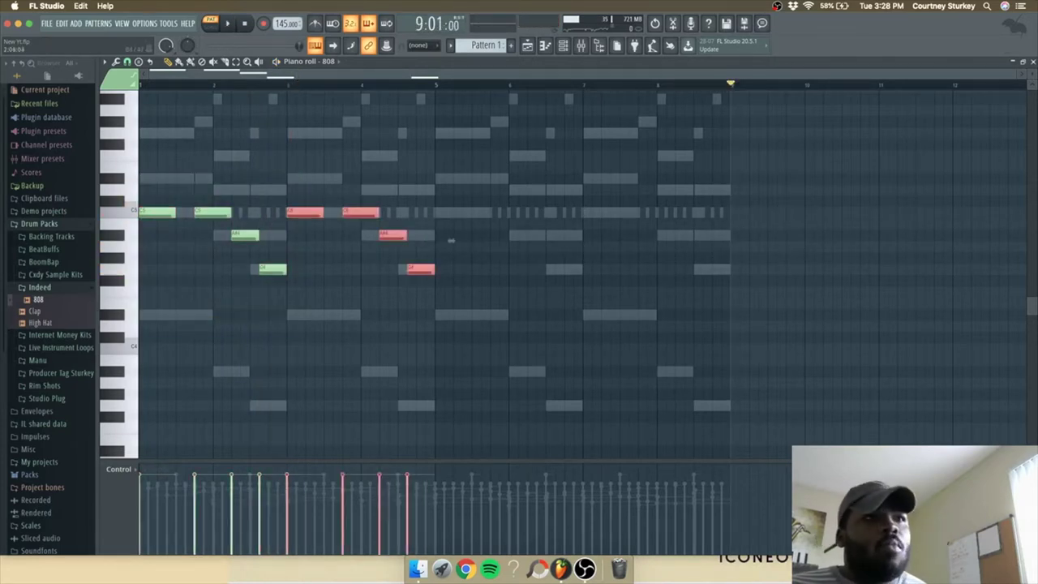
{"action": "key", "text": "ctrl+b"}
{"action": "key", "text": "ctrl+b"}
{"action": "key", "text": "space"}
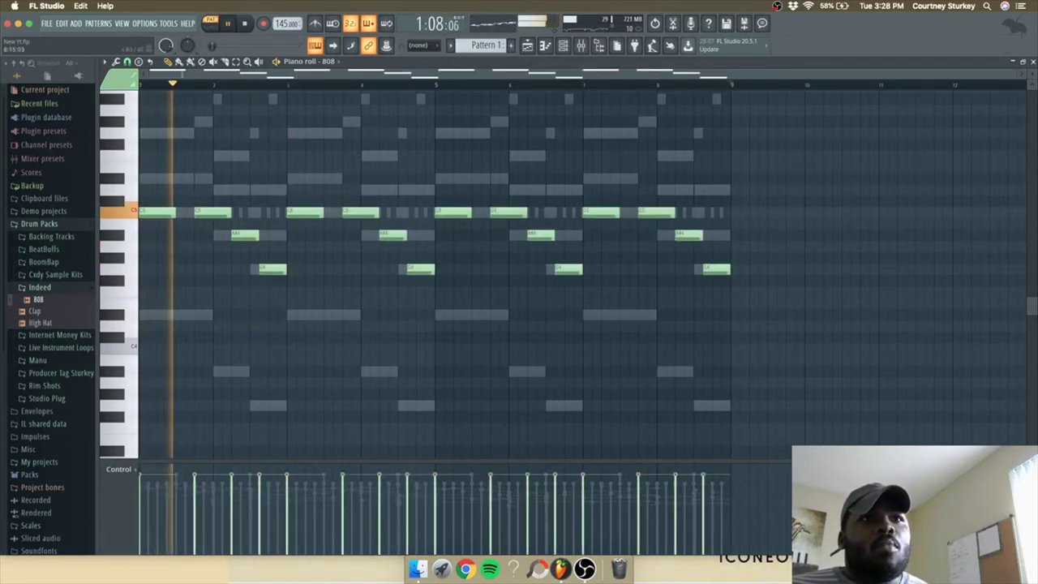
Turn the 808's bar 8 ending into a fill with a shortened A#4, an F5 and two D5 notes.
{"action": "scroll", "coordinate": [744, 236], "scroll_direction": "up", "scroll_amount": 4}
{"action": "left_click_drag", "start_coordinate": [712, 411], "coordinate": [712, 331]}
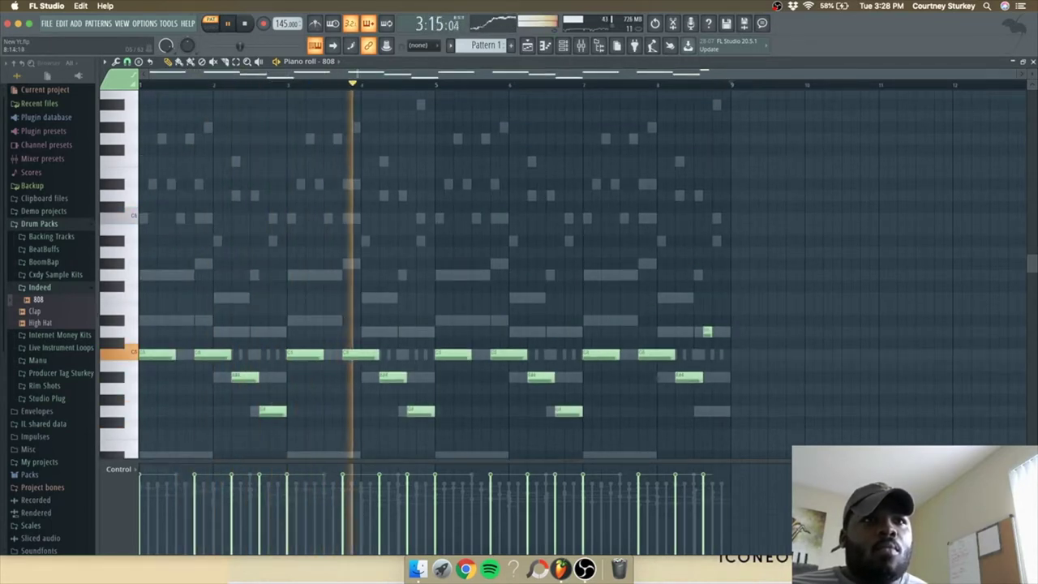
{"action": "left_click", "coordinate": [725, 331]}
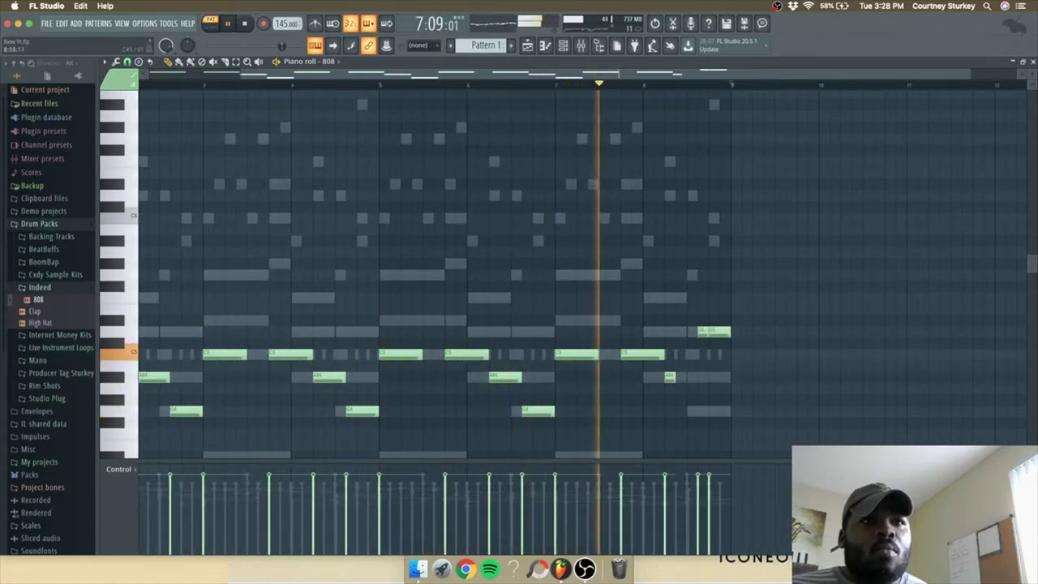
{"action": "left_click", "coordinate": [679, 298]}
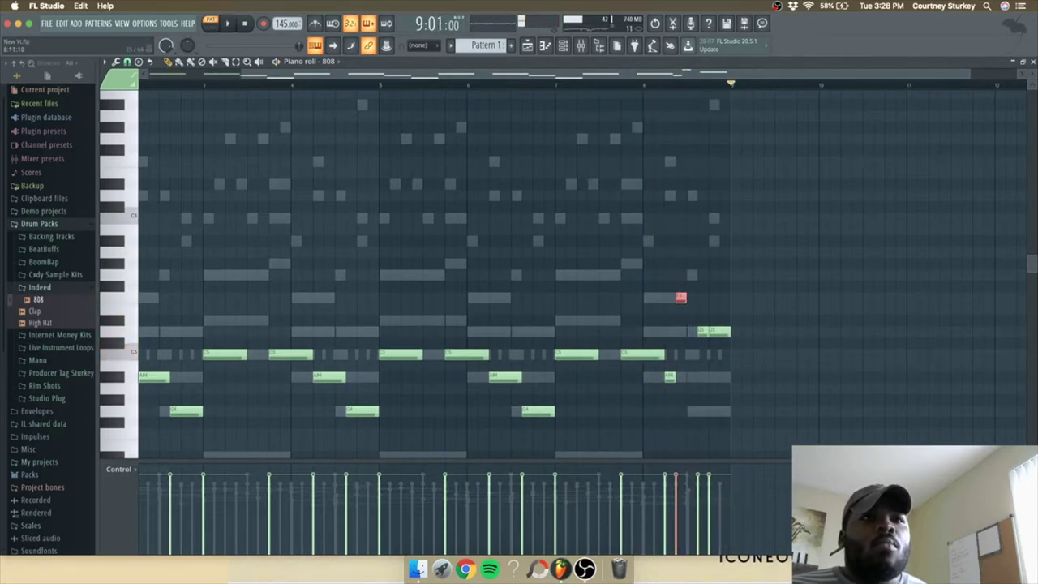
Audition the fill's F5 note an octave lower at F4, and move it back up to F5.
{"action": "key", "text": "space"}
{"action": "key", "text": "space"}
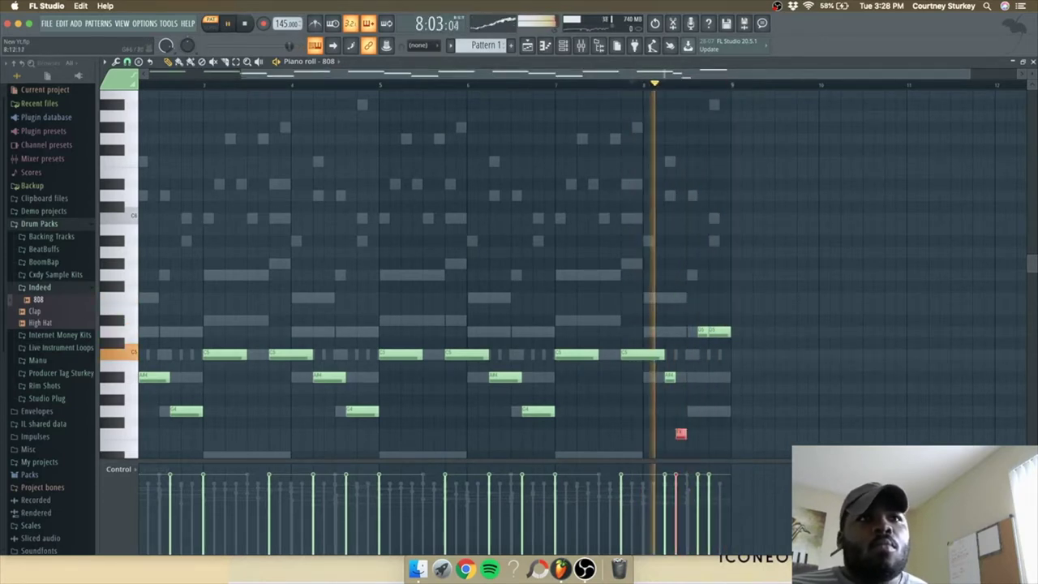
{"action": "key", "text": "space"}
{"action": "key", "text": "space"}
{"action": "key", "text": "super+Up"}
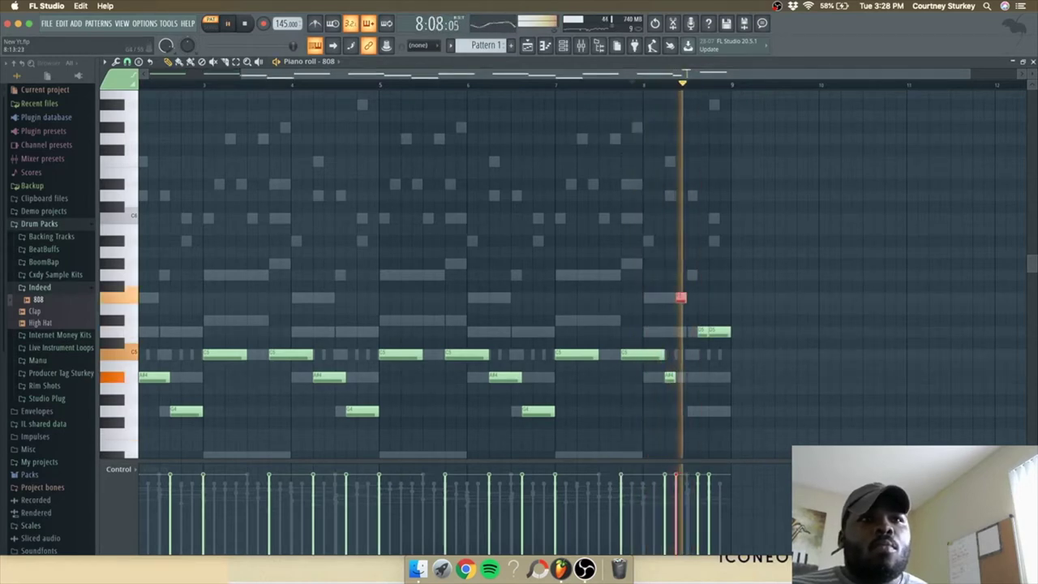
{"action": "key", "text": "space"}
{"action": "key", "text": "space"}
Delete the first D5 from the bar 8 fill, and remove and re-place the F5 note while auditioning.
{"action": "right_click", "coordinate": [702, 332]}
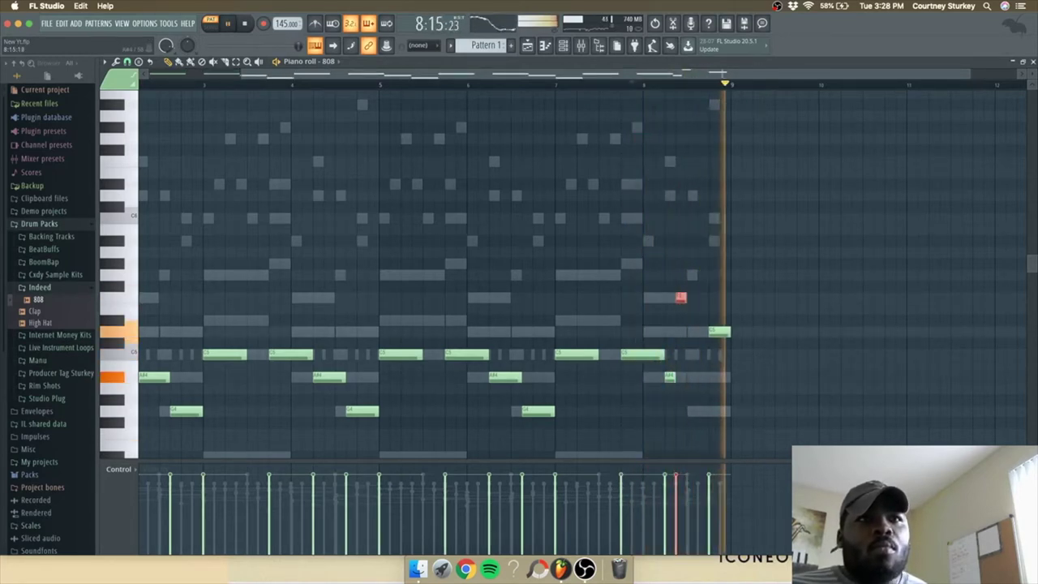
{"action": "right_click", "coordinate": [681, 298]}
{"action": "key", "text": "space"}
{"action": "left_click", "coordinate": [680, 298]}
{"action": "key", "text": "space"}
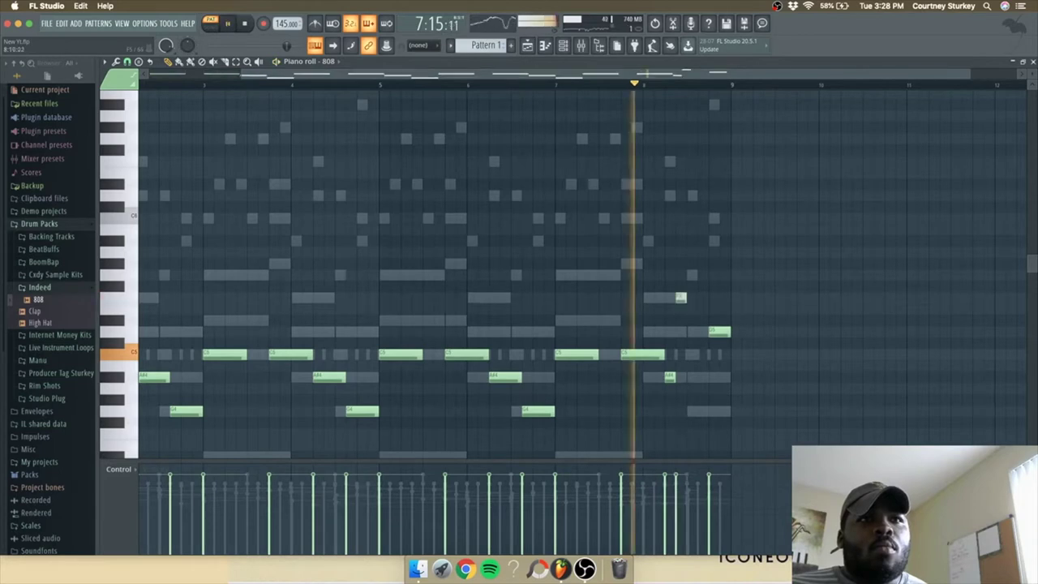
Lengthen the fill's F5 note to four steps, move it to G5, and raise the final note to D#5.
{"action": "left_click_drag", "start_coordinate": [686, 298], "coordinate": [687, 343]}
{"action": "key", "text": "space"}
{"action": "key", "text": "space"}
{"action": "key", "text": "space"}
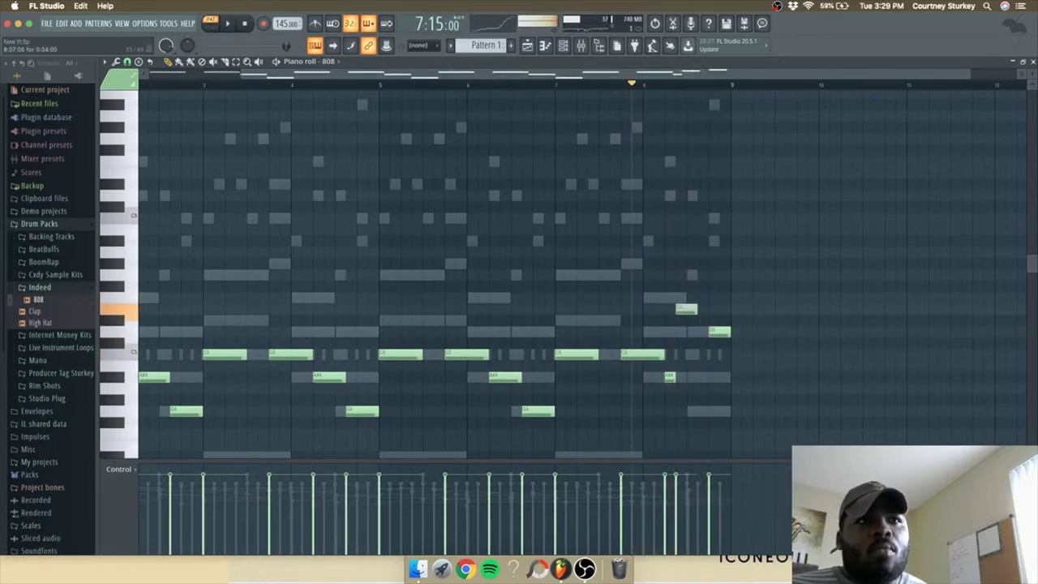
{"action": "key", "text": "space"}
{"action": "left_click_drag", "start_coordinate": [687, 297], "coordinate": [687, 275]}
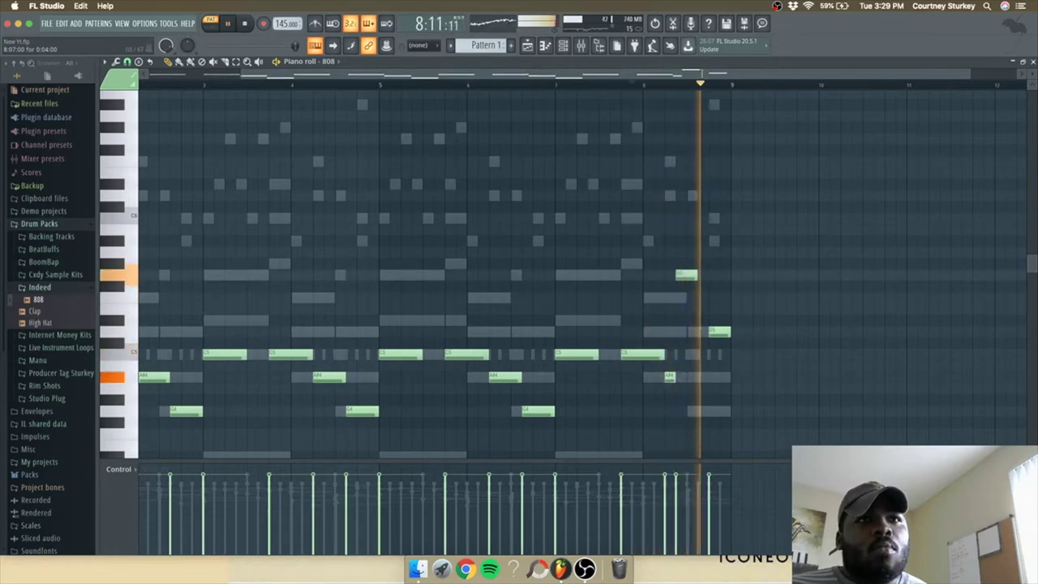
{"action": "key", "text": "space"}
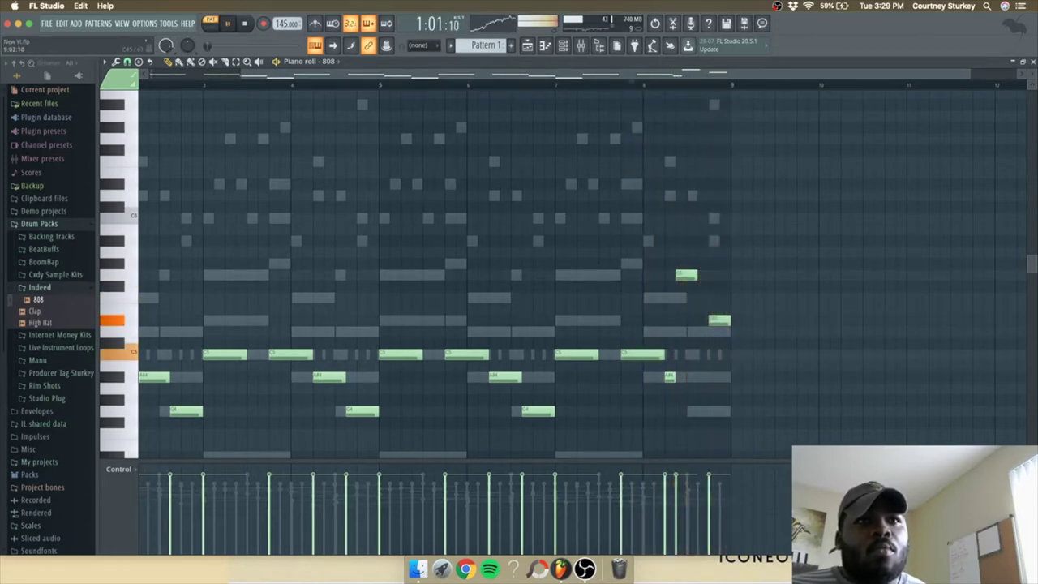
Add the BeatBuffs sample TBB [Essentials] Kick (1) to the channel rack as a new channel.
{"action": "scroll", "coordinate": [739, 343], "scroll_direction": "down", "scroll_amount": 2}
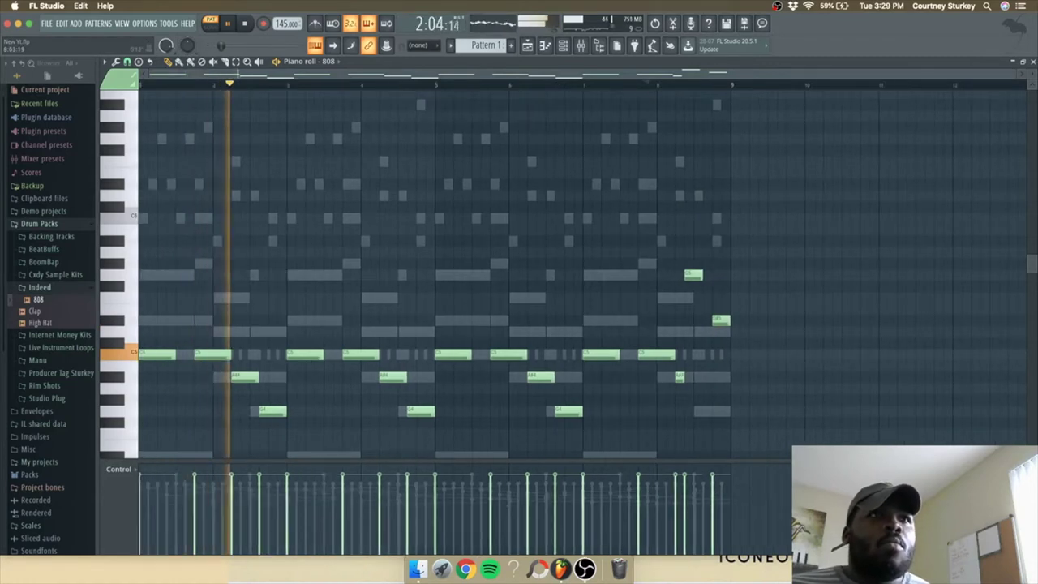
{"action": "left_click", "coordinate": [563, 47]}
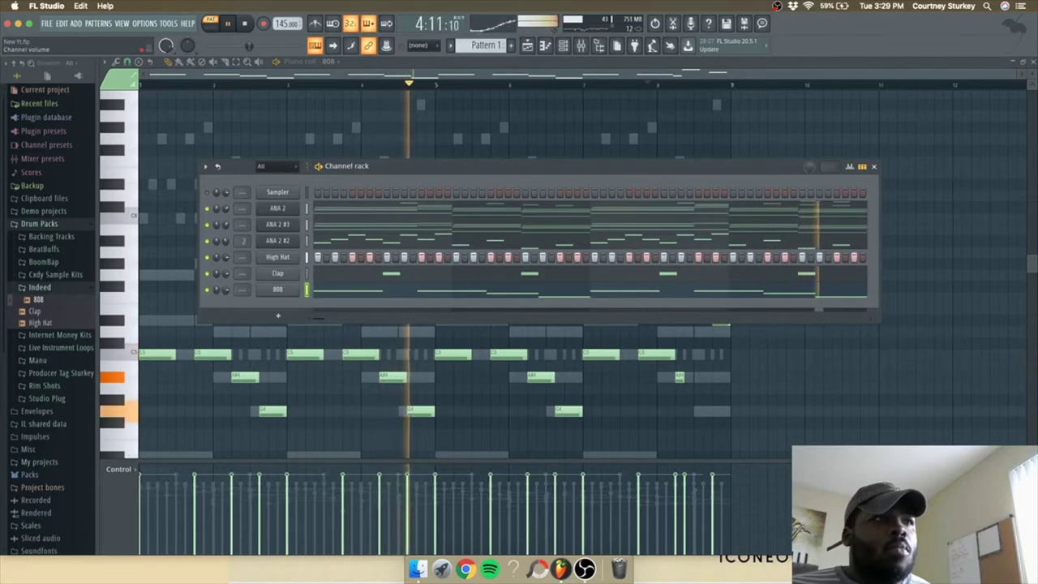
{"action": "left_click", "coordinate": [40, 287]}
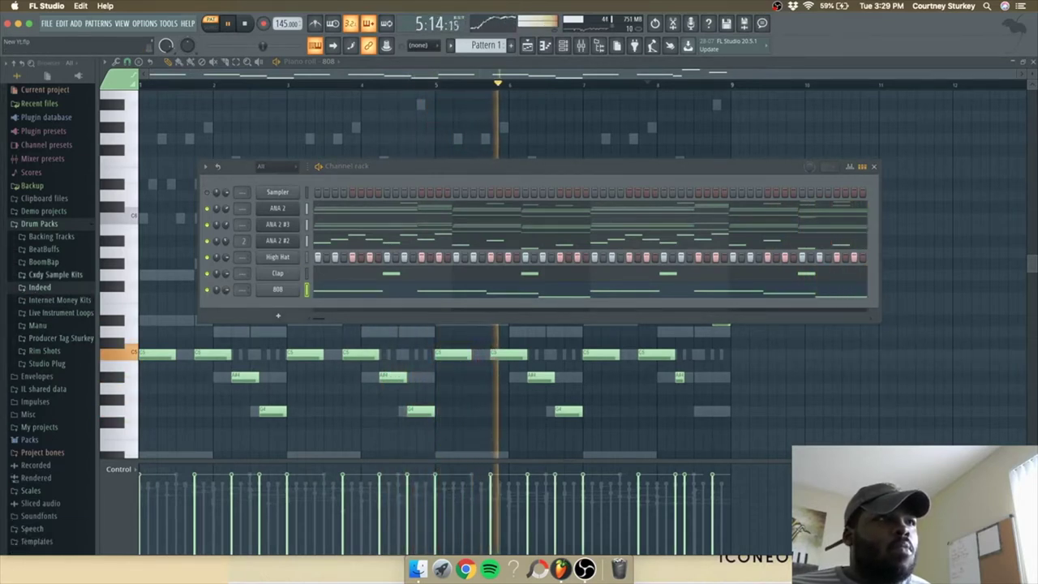
{"action": "left_click", "coordinate": [44, 249]}
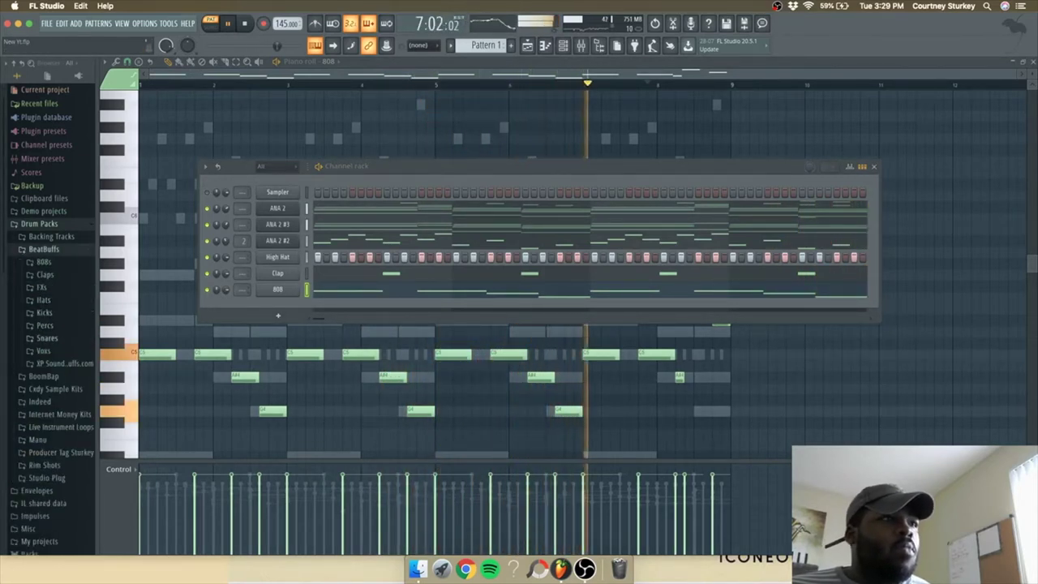
{"action": "left_click", "coordinate": [45, 313]}
{"action": "left_click_drag", "start_coordinate": [69, 326], "coordinate": [278, 316]}
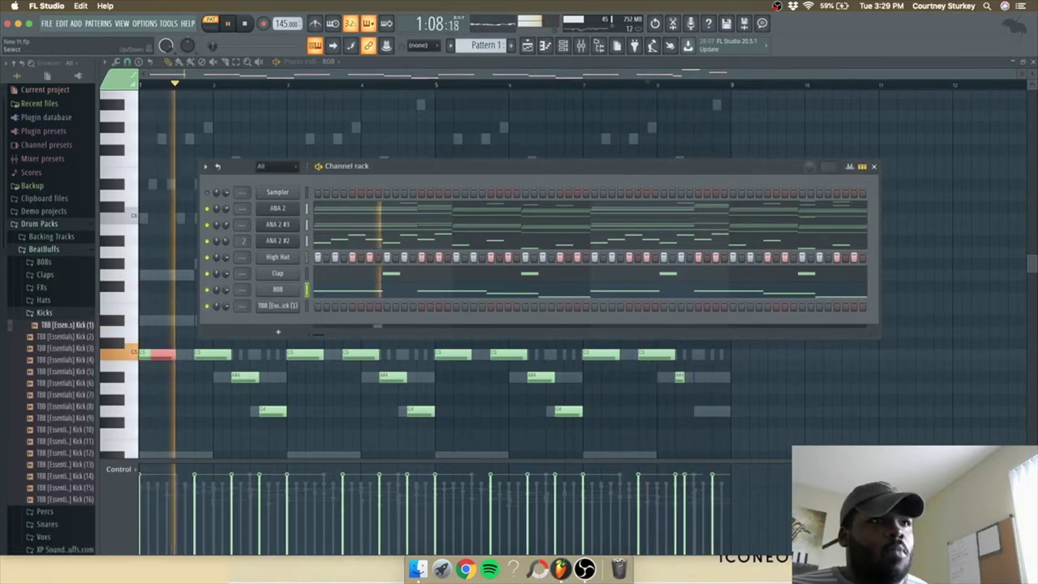
Give the kick channel a copy of the 808's notes and limit all of them to C5.
{"action": "key", "text": "F7"}
{"action": "key", "text": "super+a"}
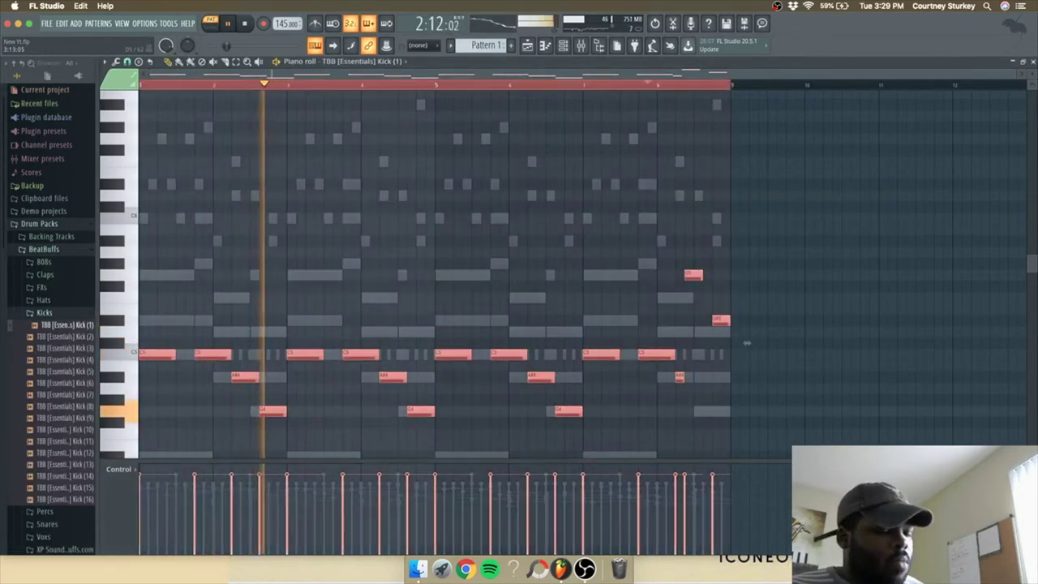
{"action": "key", "text": "alt+k"}
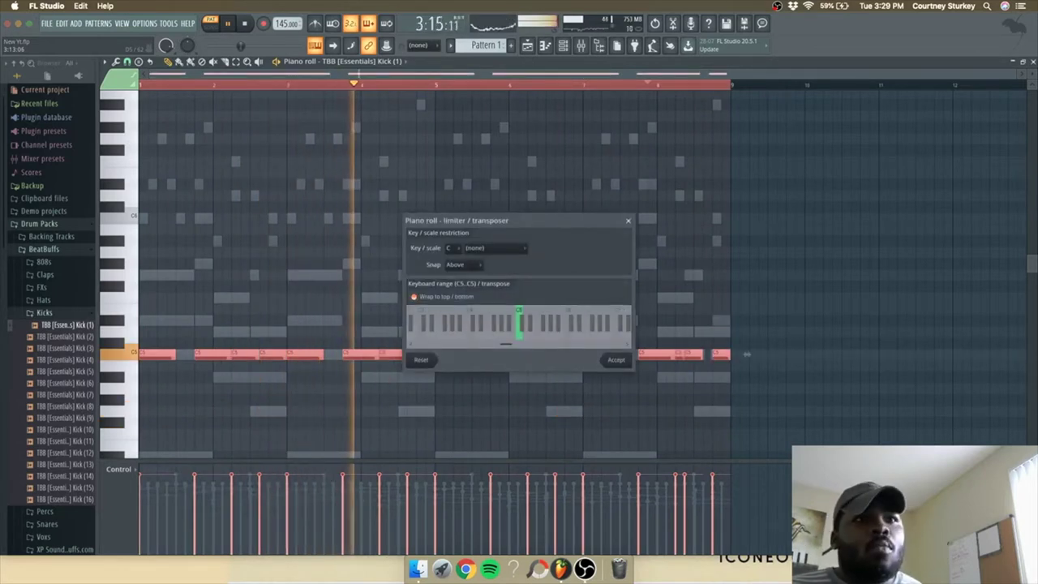
{"action": "key", "text": "Return"}
Shorten all kick notes to two steps, raise their velocity to the maximum, and audition the beat.
{"action": "left_click_drag", "start_coordinate": [746, 355], "coordinate": [738, 355]}
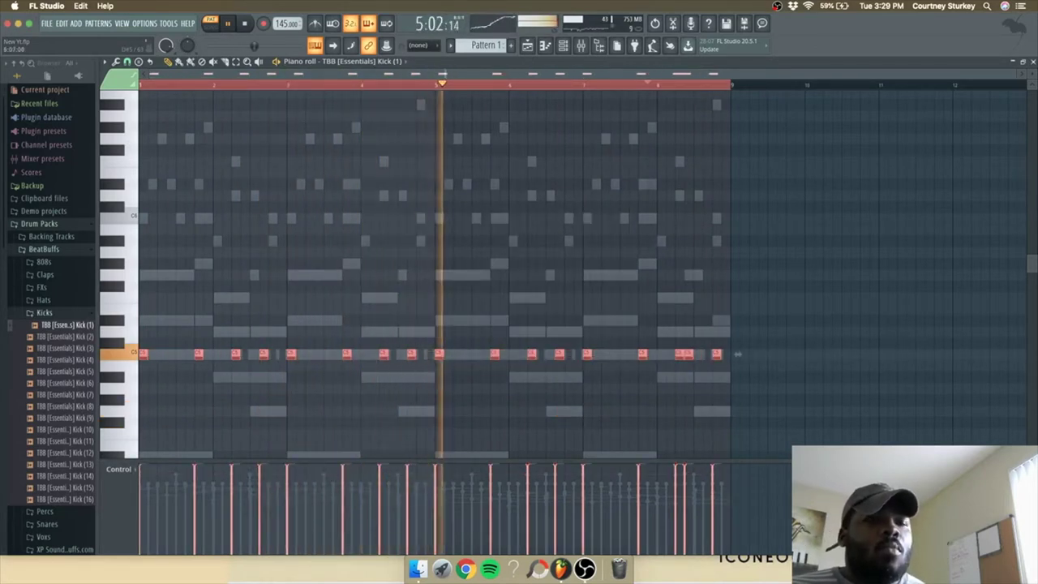
{"action": "key", "text": "ctrl+d"}
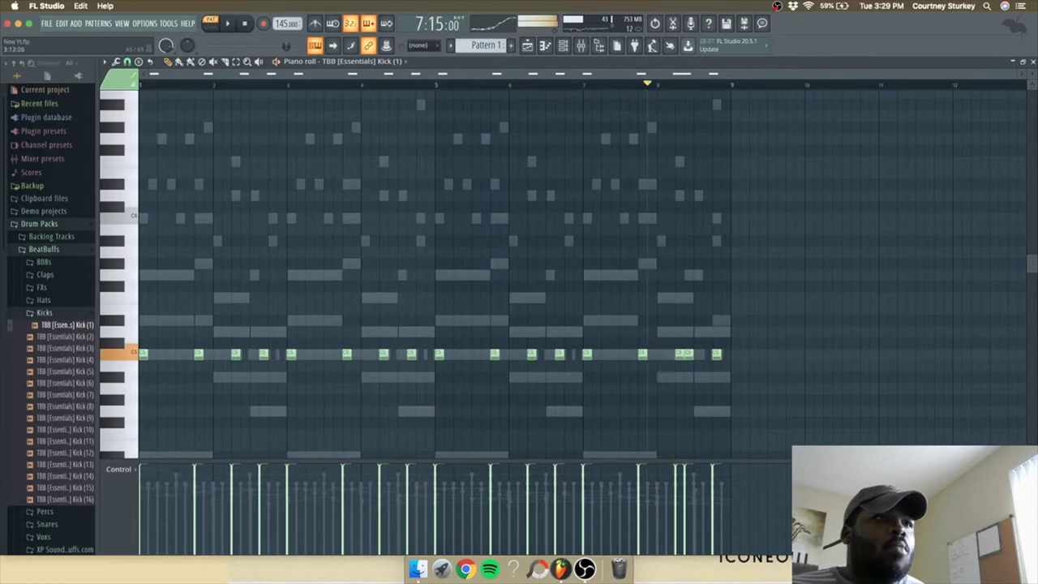
{"action": "key", "text": "space"}
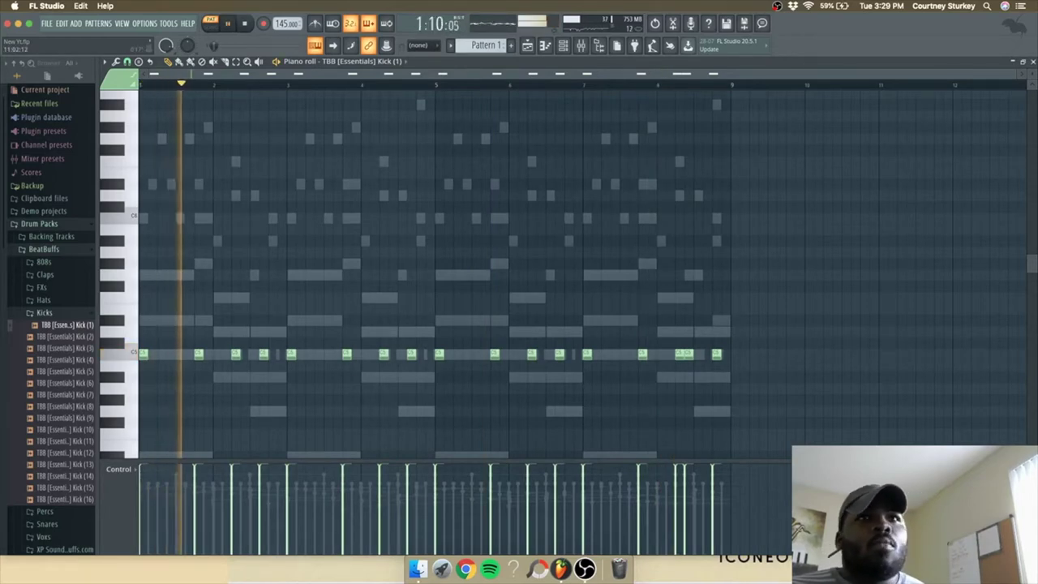
{"action": "key", "text": "Escape"}
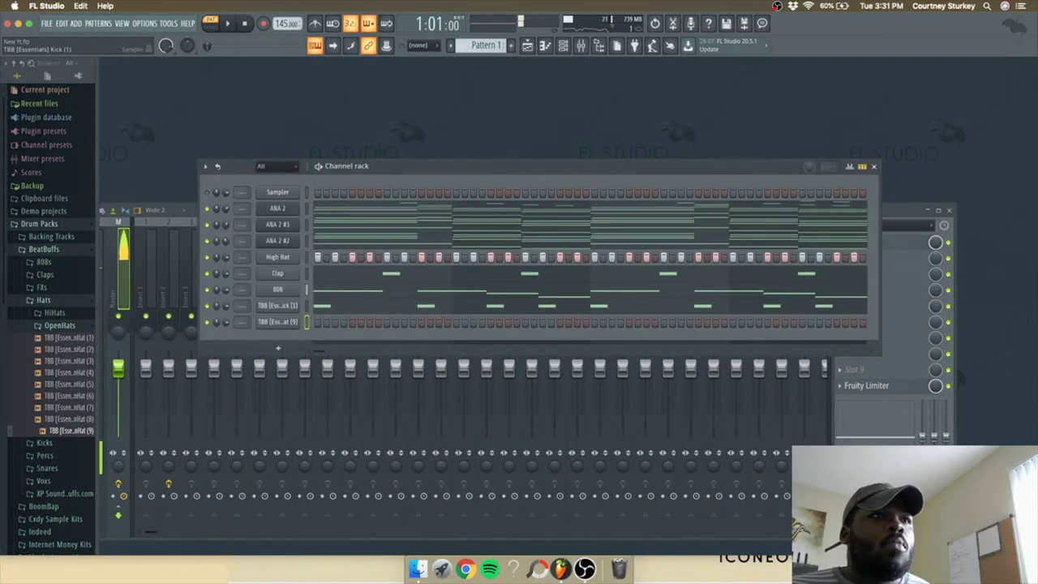
Place a four-step C5 note at the start of bar 1 for OpenHat (9) and audition it with the beat.
{"action": "right_click", "coordinate": [296, 321]}
{"action": "left_click", "coordinate": [341, 322]}
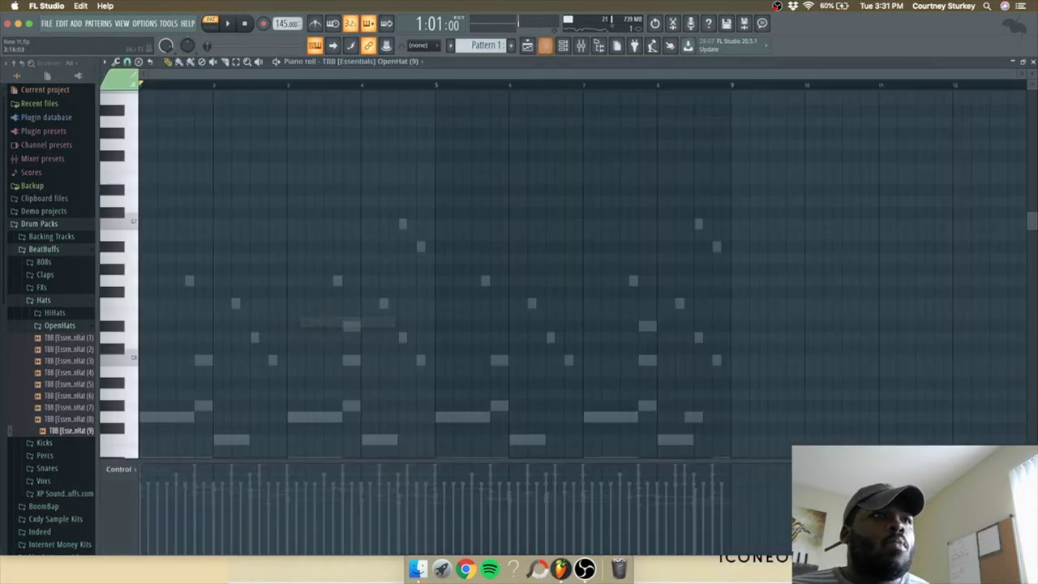
{"action": "scroll", "coordinate": [435, 276], "scroll_direction": "down", "scroll_amount": 8}
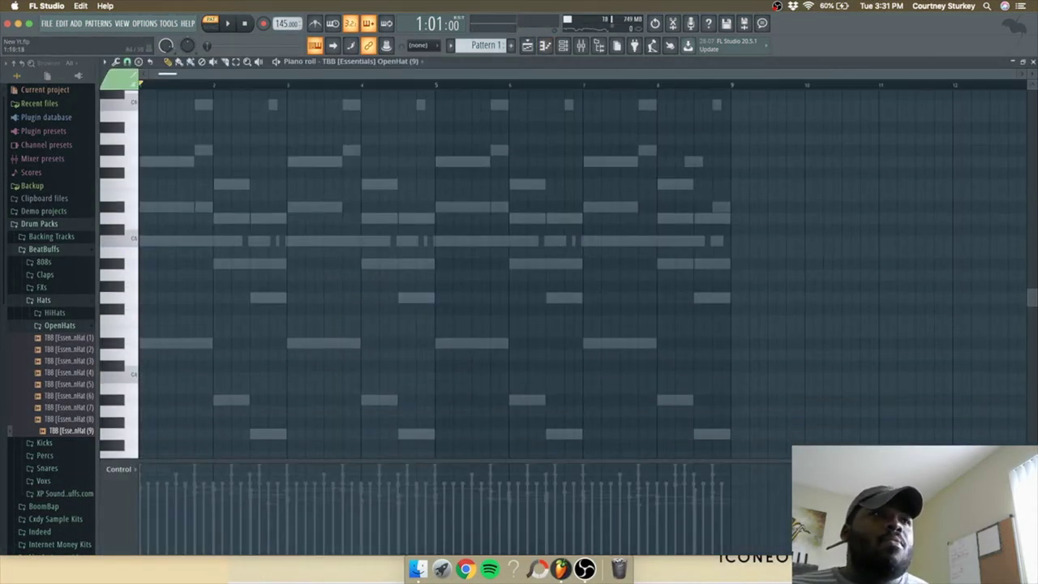
{"action": "key", "text": "space"}
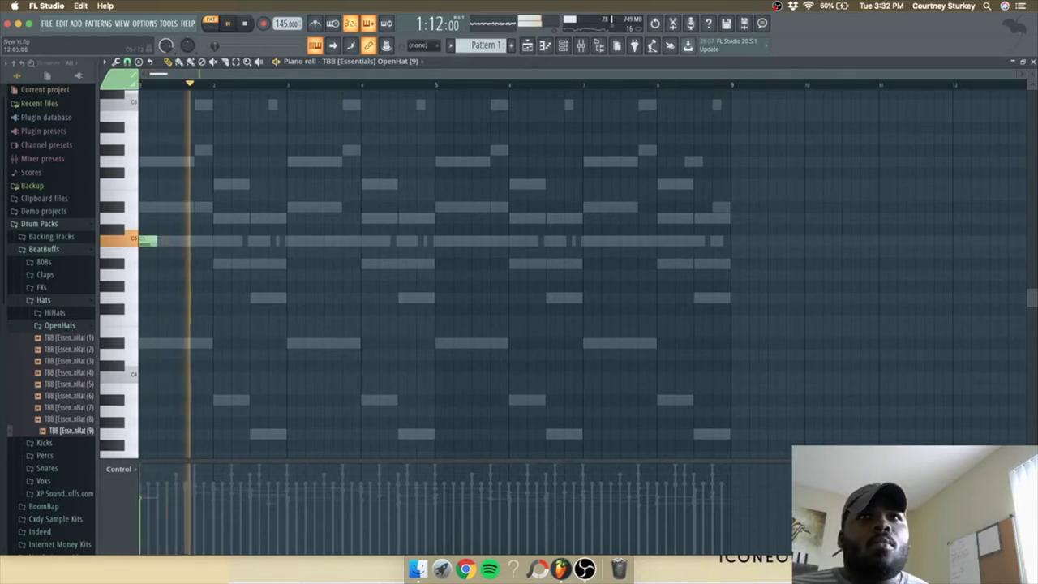
{"action": "key", "text": "Escape"}
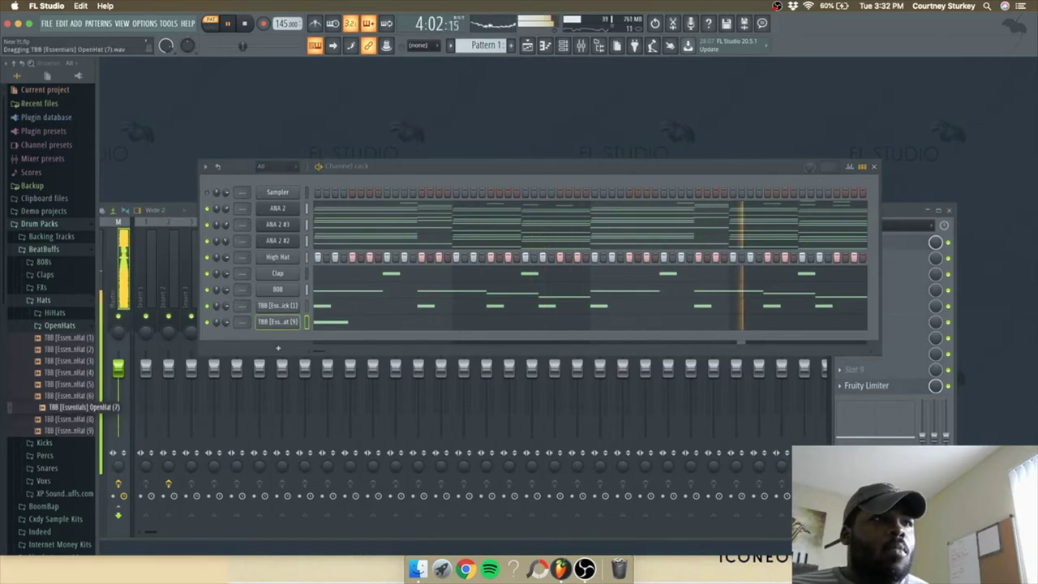
Replace the open hat channel's sample with TBB [Essentials] OpenHat (7), and raise its bar 1 note's velocity slightly while auditioning.
{"action": "left_click", "coordinate": [277, 322]}
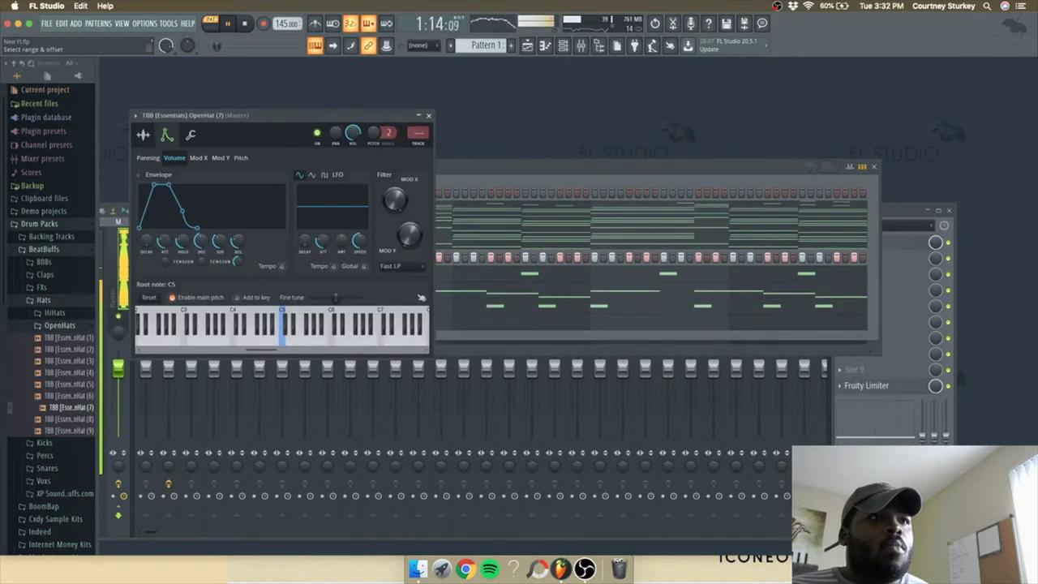
{"action": "key", "text": "F7"}
{"action": "key", "text": "space"}
{"action": "key", "text": "super+a"}
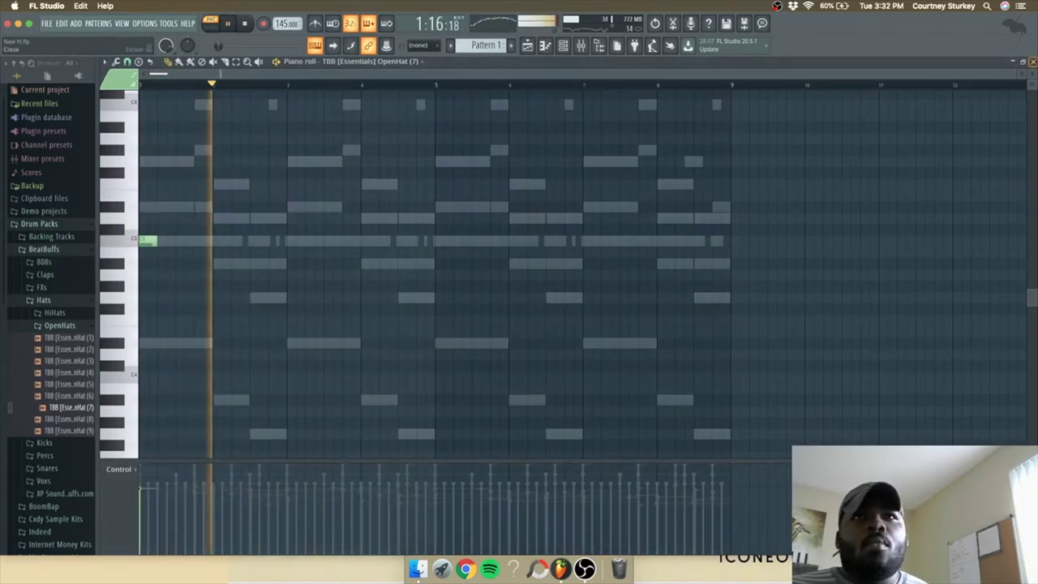
{"action": "key", "text": "F7"}
Add TBB [Essentials] OpenHat (1) as a new channel with a hit on beat 4 of bar 2.
{"action": "left_click", "coordinate": [70, 337]}
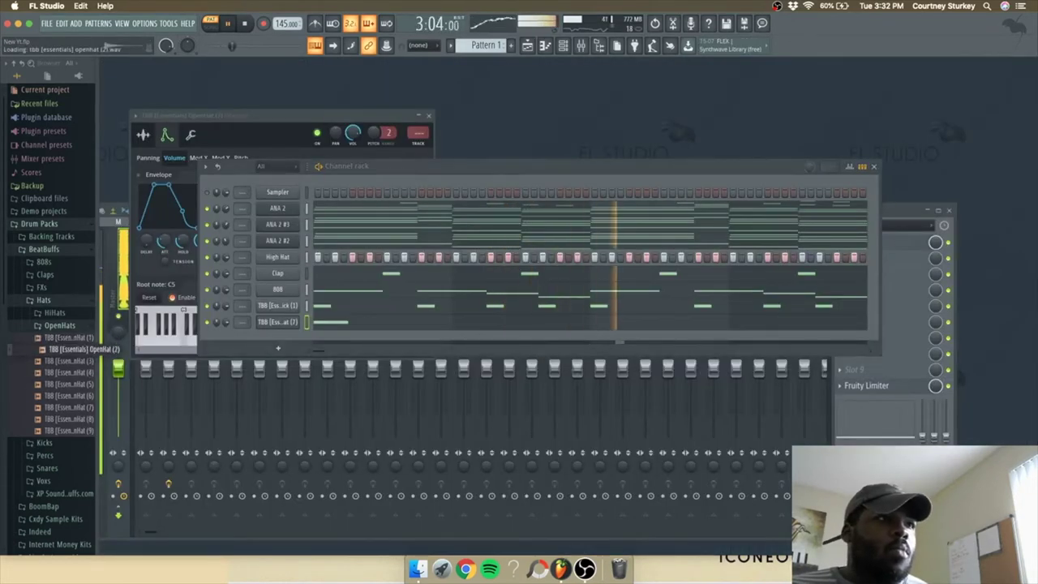
{"action": "left_click_drag", "start_coordinate": [70, 337], "coordinate": [278, 348]}
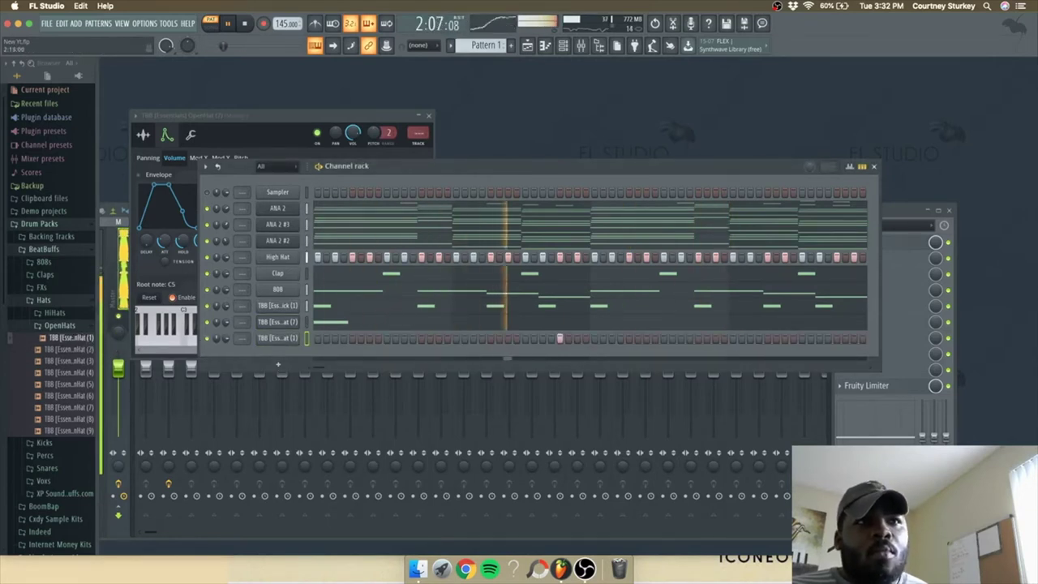
{"action": "right_click", "coordinate": [292, 337]}
{"action": "left_click", "coordinate": [329, 339]}
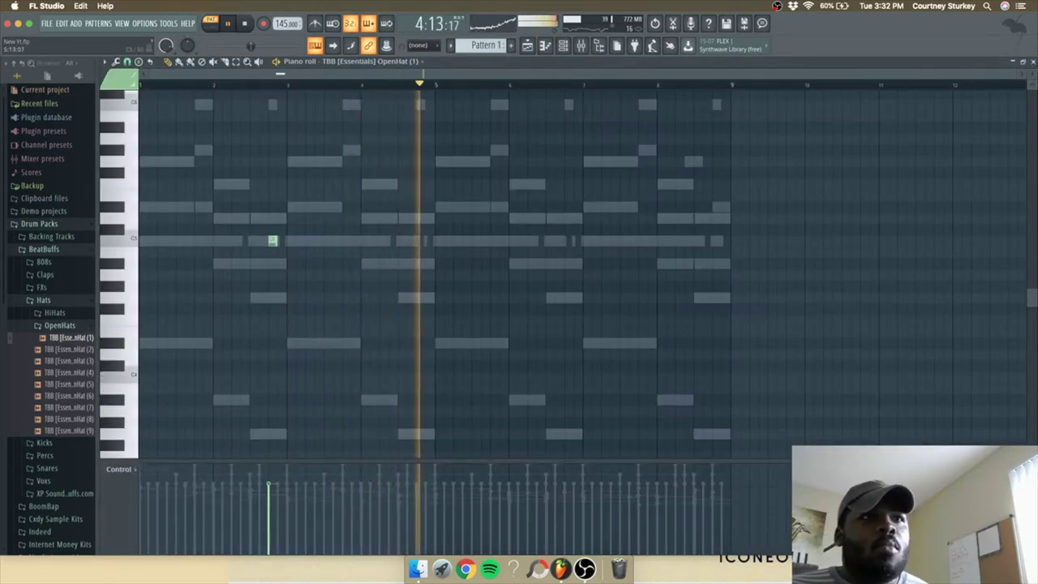
Place a second C5 OpenHat (1) note on beat 4 of bar 6 and lower both notes' velocity slightly.
{"action": "left_click", "coordinate": [569, 241]}
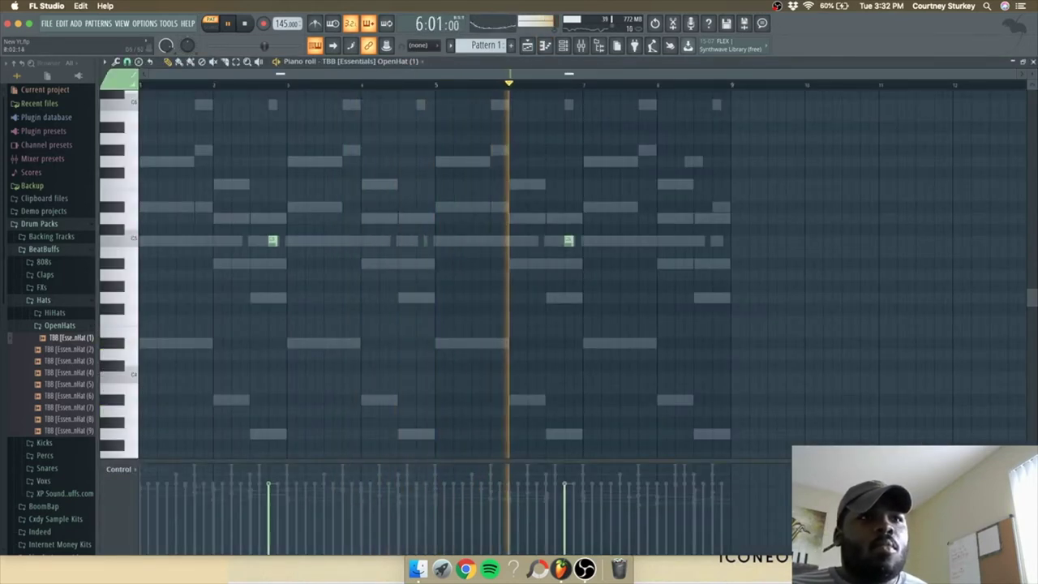
{"action": "key", "text": "super+a"}
{"action": "scroll", "coordinate": [381, 309], "scroll_direction": "up", "scroll_amount": 3}
{"action": "scroll", "coordinate": [381, 309], "scroll_direction": "down", "scroll_amount": 4}
{"action": "key", "text": "super+d"}
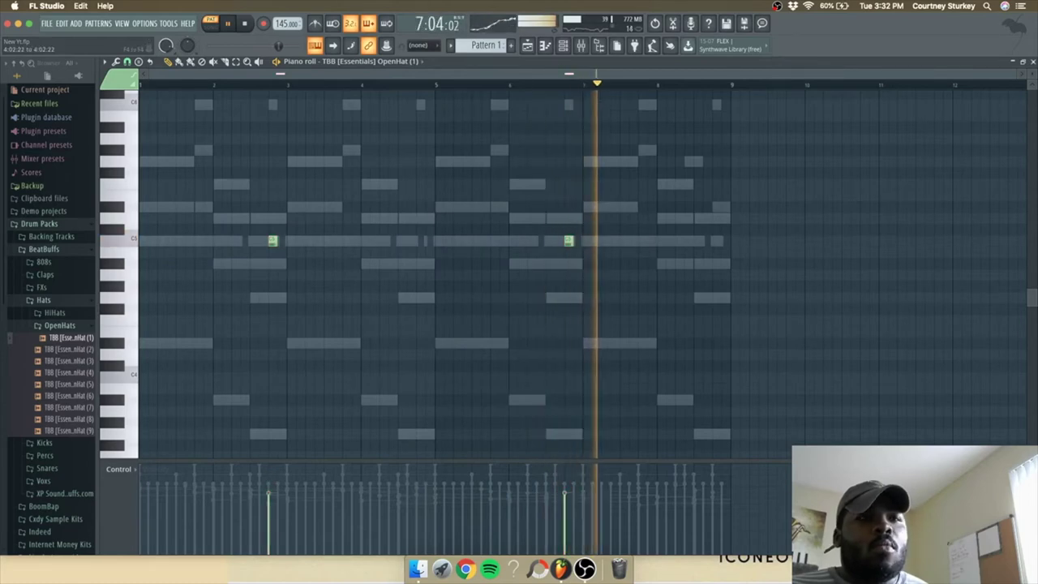
{"action": "left_click", "coordinate": [1034, 62]}
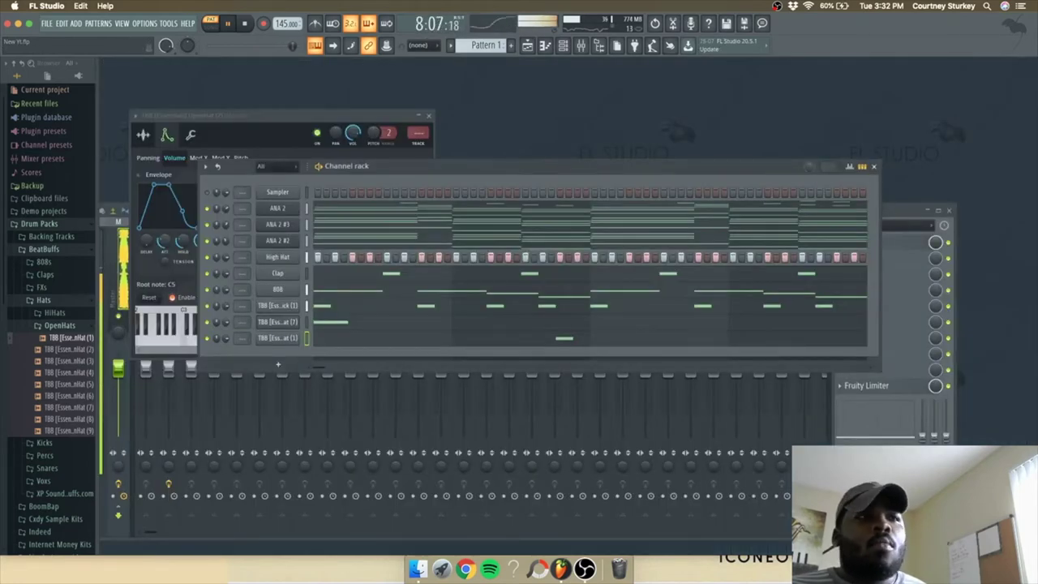
Rework the High Hat notes in bar 1 with a fast roll and short gaps.
{"action": "left_click", "coordinate": [59, 325]}
{"action": "left_click", "coordinate": [44, 300]}
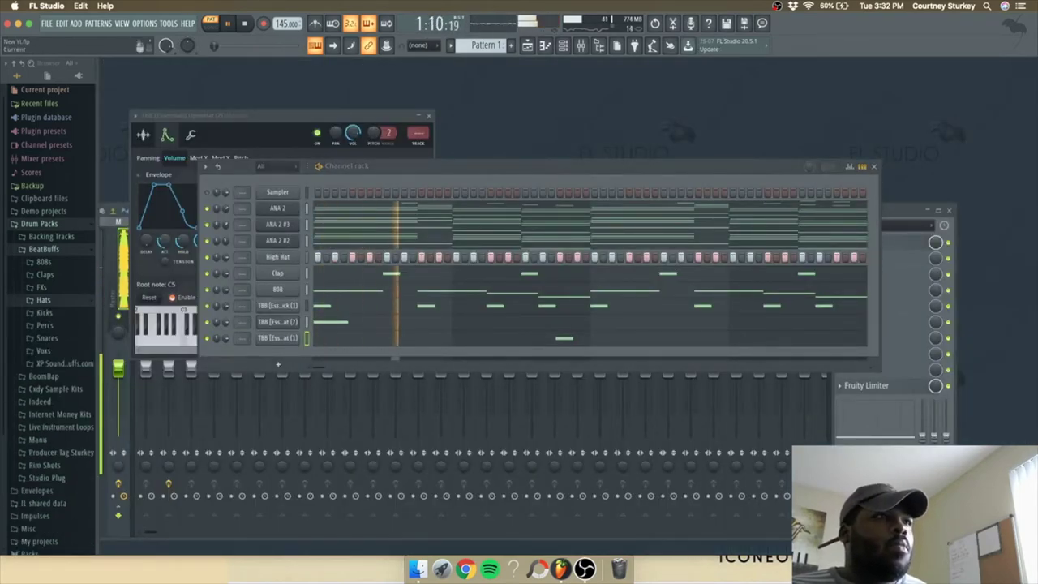
{"action": "right_click", "coordinate": [277, 258]}
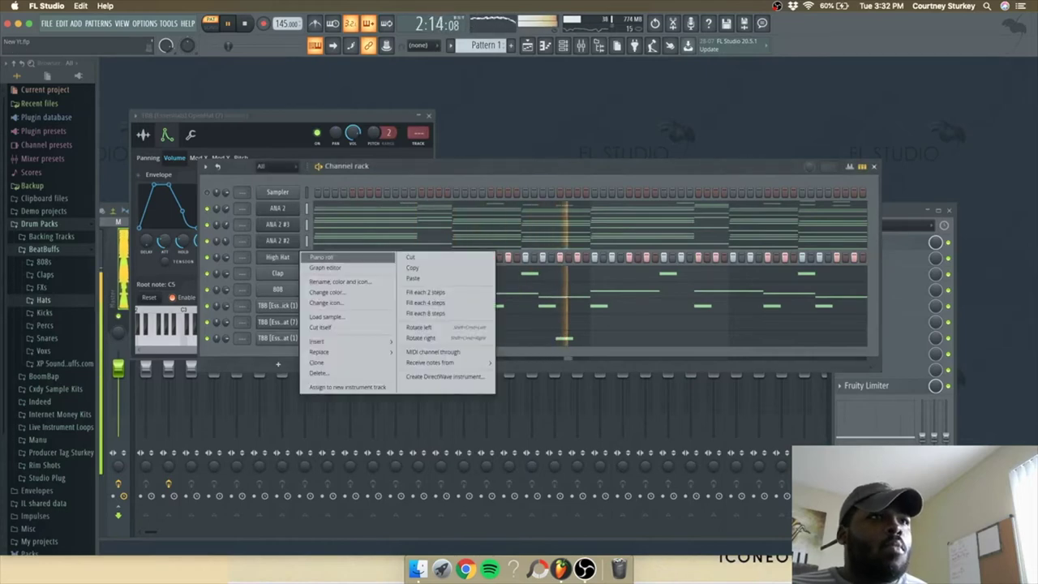
{"action": "left_click", "coordinate": [322, 257]}
{"action": "scroll", "coordinate": [325, 257], "scroll_direction": "up", "scroll_amount": 5}
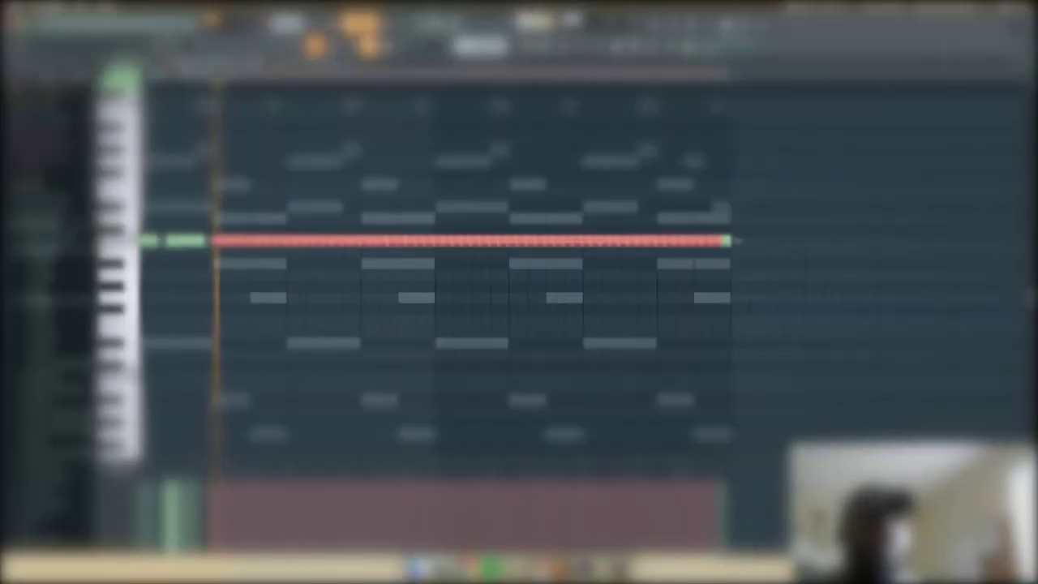
Replace the plain hats after bar 2 with copies of the two-bar pattern through bar 8, and lower all hat velocities slightly.
{"action": "left_click_drag", "start_coordinate": [763, 214], "coordinate": [261, 268]}
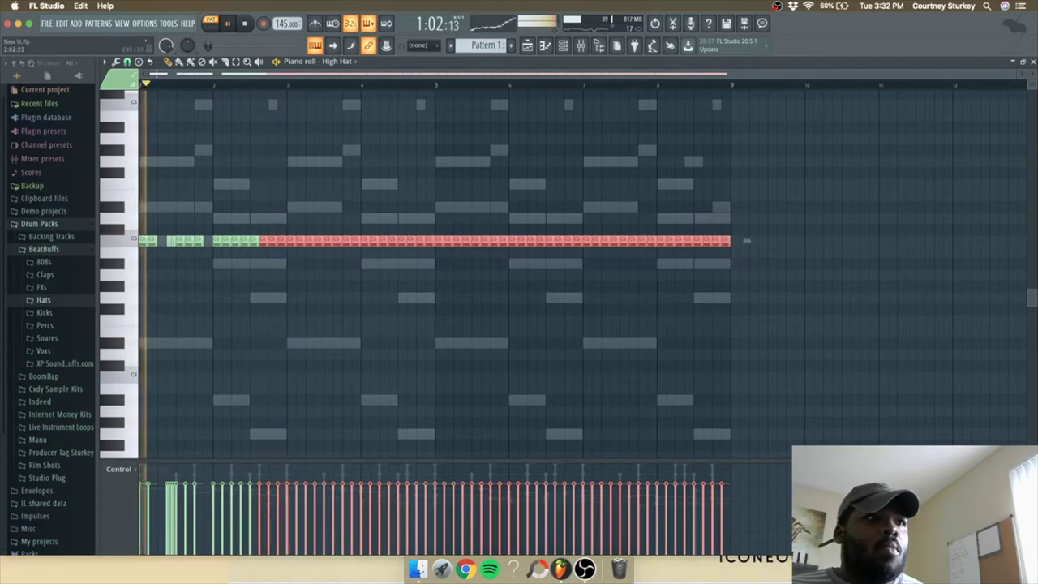
{"action": "left_click_drag", "start_coordinate": [827, 225], "coordinate": [295, 291]}
{"action": "key", "text": "Delete"}
{"action": "mouse_move", "coordinate": [290, 241]}
{"action": "left_mouse_down"}
{"action": "mouse_move", "coordinate": [895, 241]}
{"action": "mouse_move", "coordinate": [747, 241]}
{"action": "left_mouse_up"}
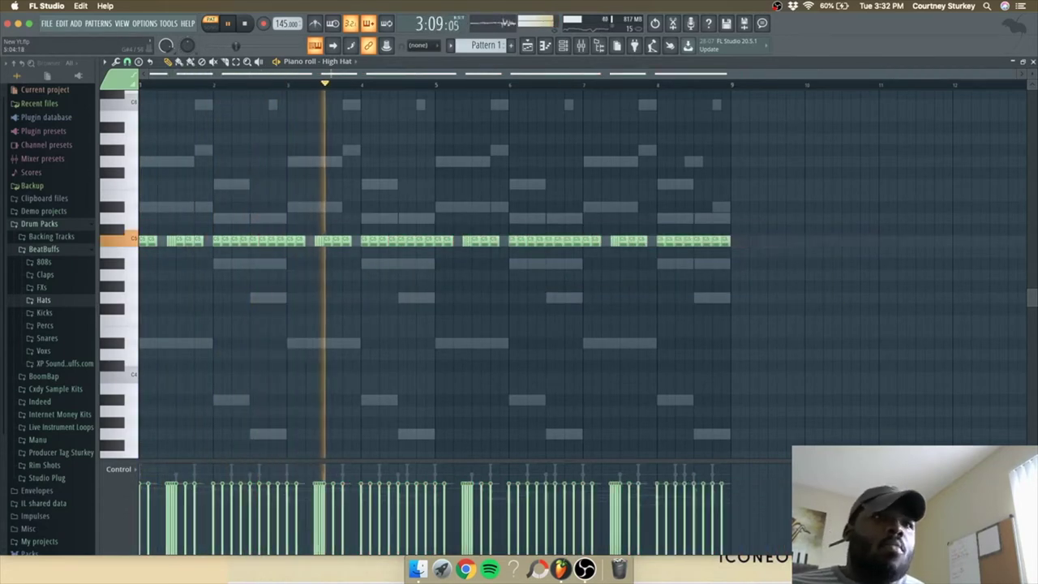
{"action": "key", "text": "ctrl+a"}
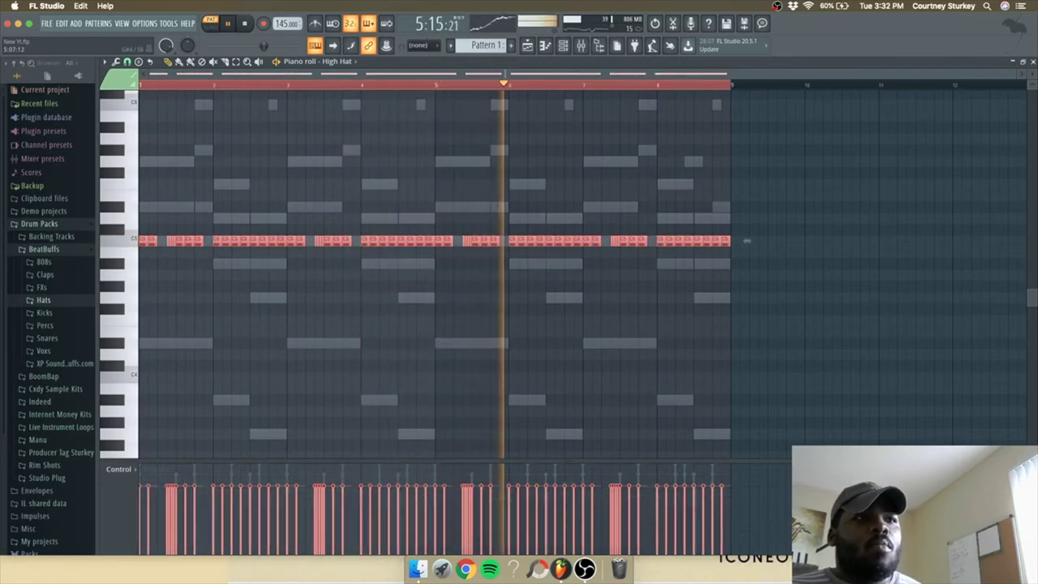
{"action": "key", "text": "ctrl+d"}
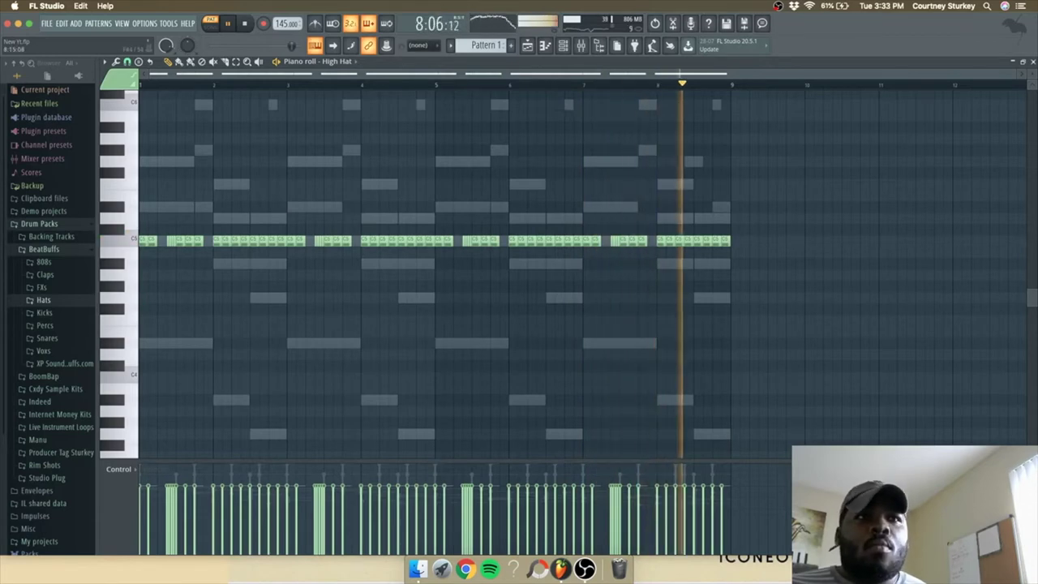
Add three consecutive two-step G4 High Hat notes starting on beat 3 of bar 8.
{"action": "left_click", "coordinate": [698, 297]}
{"action": "scroll", "coordinate": [700, 298], "scroll_direction": "up", "scroll_amount": 4}
{"action": "scroll", "coordinate": [701, 324], "scroll_direction": "up", "scroll_amount": 2}
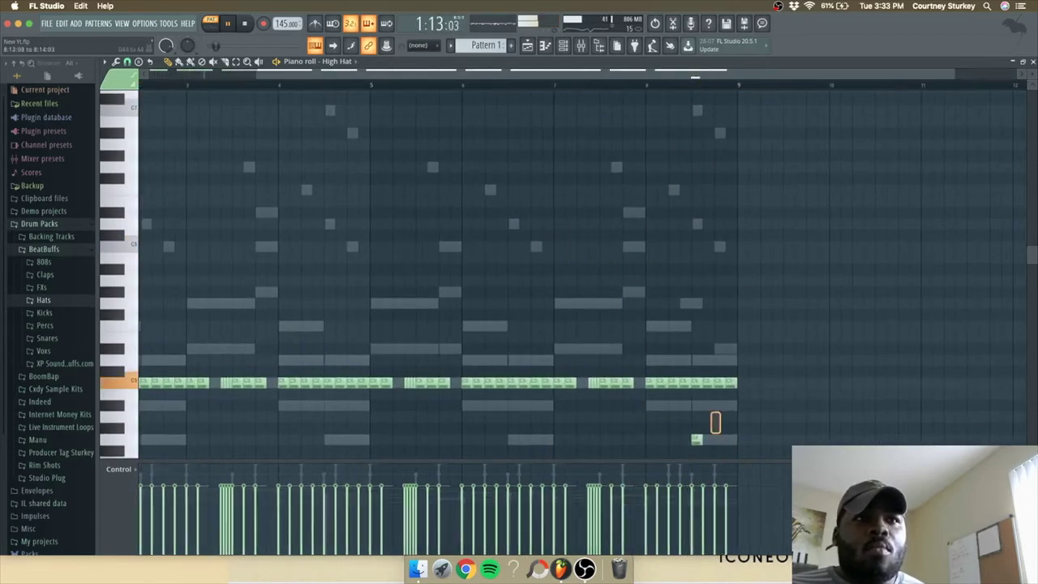
{"action": "scroll", "coordinate": [719, 439], "scroll_direction": "down", "scroll_amount": 2}
{"action": "left_click", "coordinate": [720, 440]}
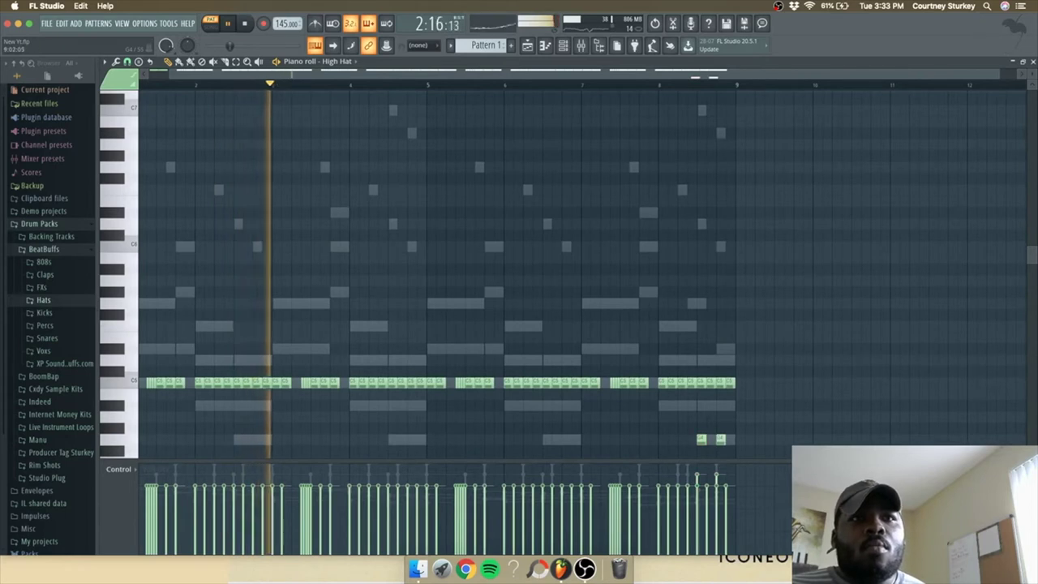
{"action": "left_click", "coordinate": [711, 439]}
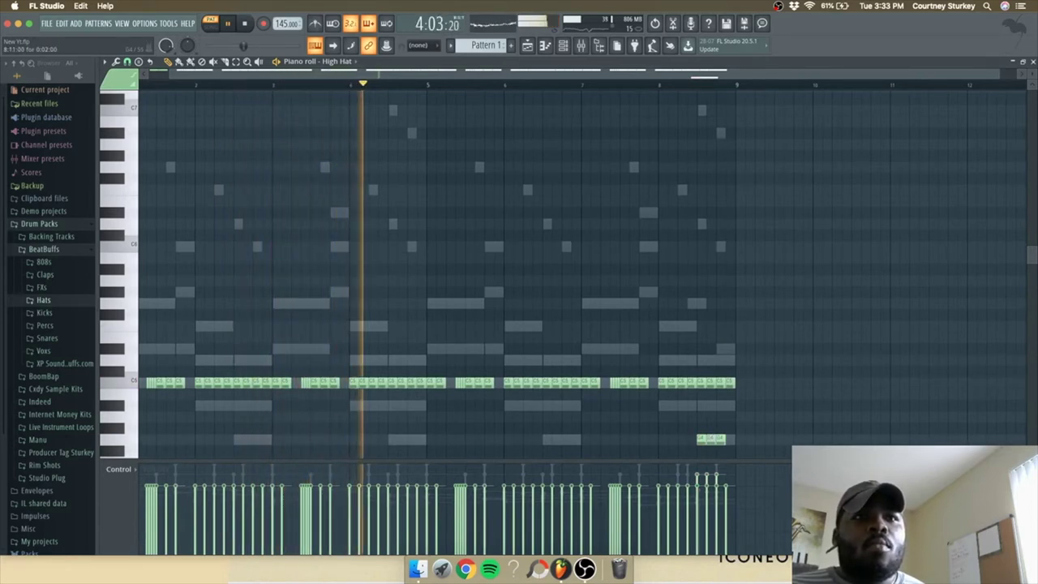
Audition the end of bar 8 and lower the velocity of the three G4 High Hat notes.
{"action": "left_click", "coordinate": [668, 84]}
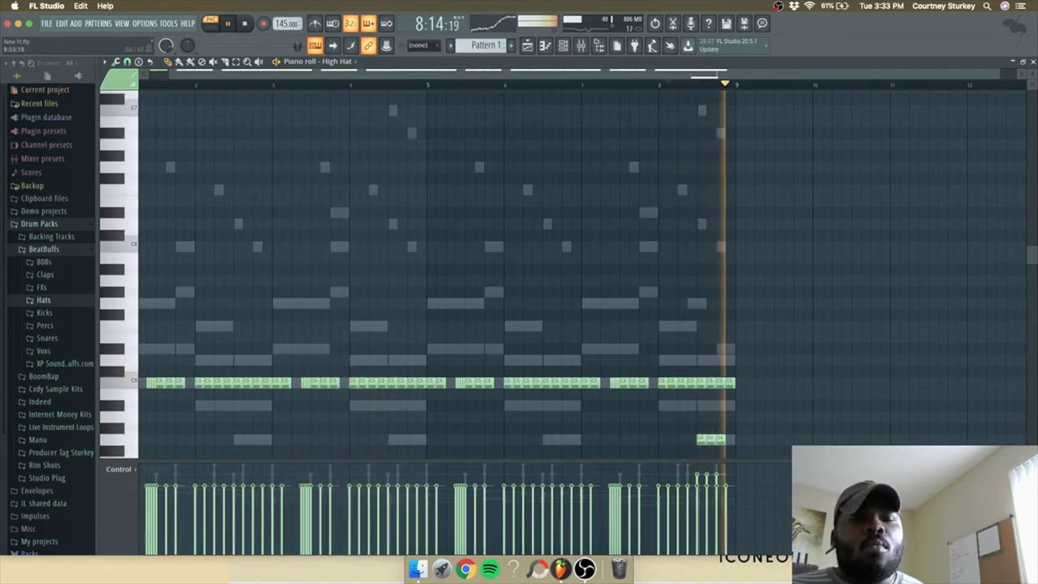
{"action": "key", "text": "space"}
{"action": "key", "text": "space"}
{"action": "left_click_drag", "start_coordinate": [748, 428], "coordinate": [701, 444]}
{"action": "scroll", "coordinate": [742, 440], "scroll_direction": "down", "scroll_amount": 3}
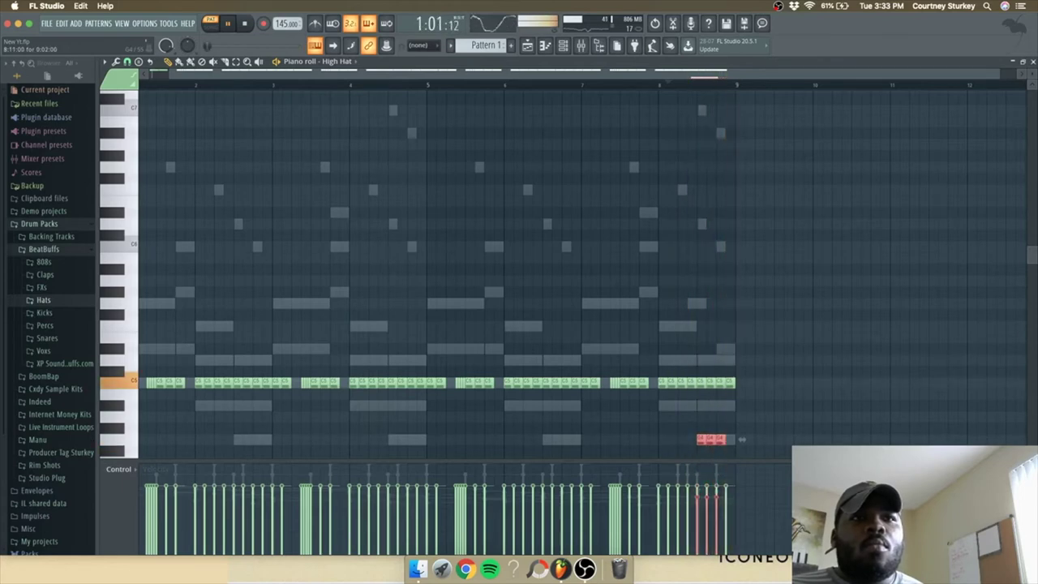
{"action": "key", "text": "space"}
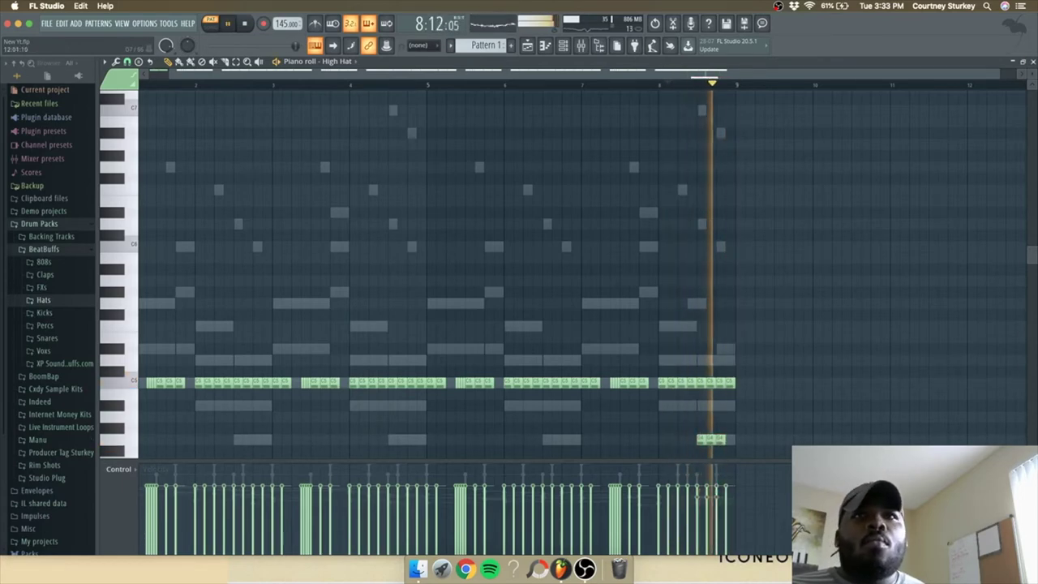
{"action": "key", "text": "Escape"}
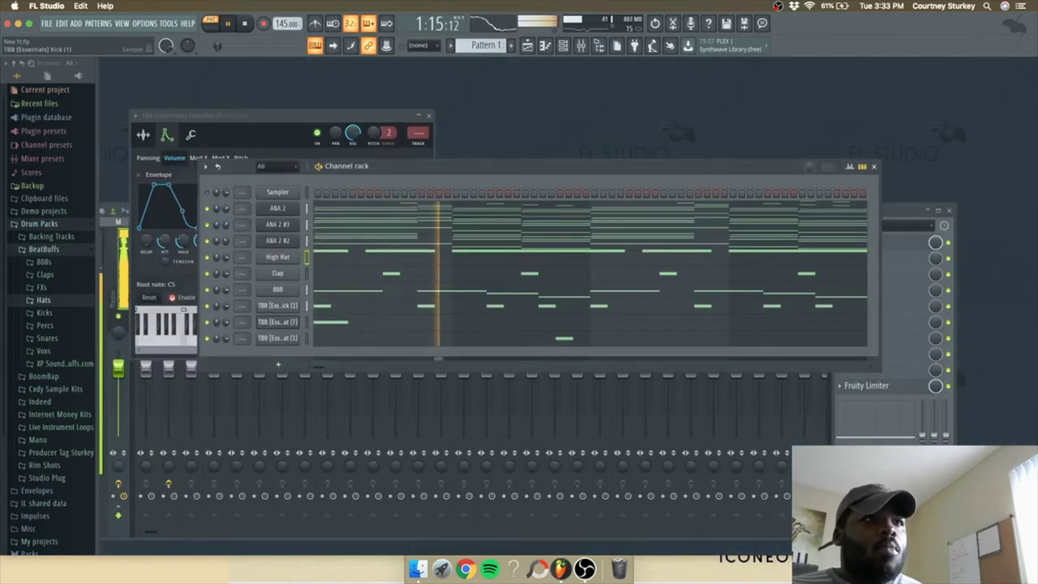